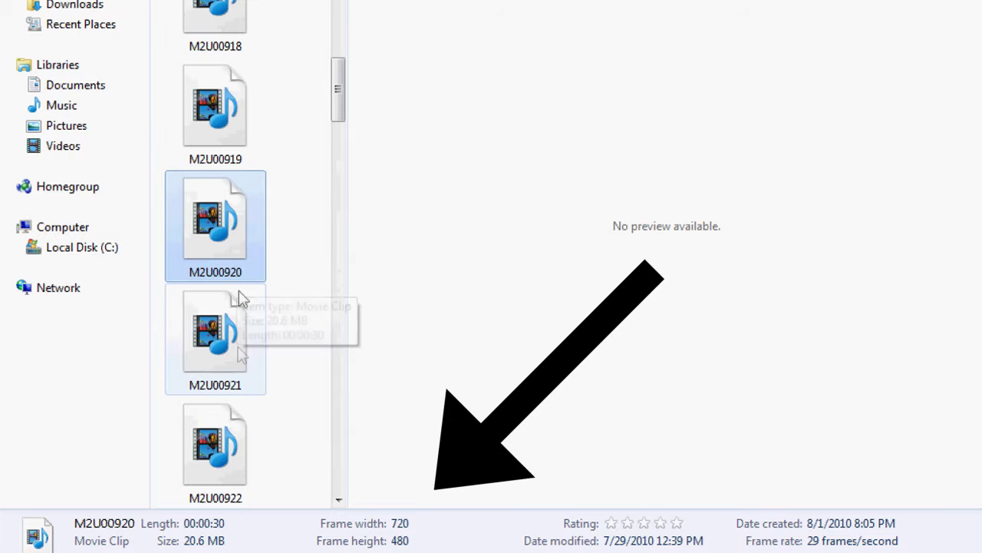
# Check clip M2U00920's details in Explorer: 720×480 frame size at 29 frames per second.
pyautogui.click(234, 359)
pyautogui.click(224, 265)
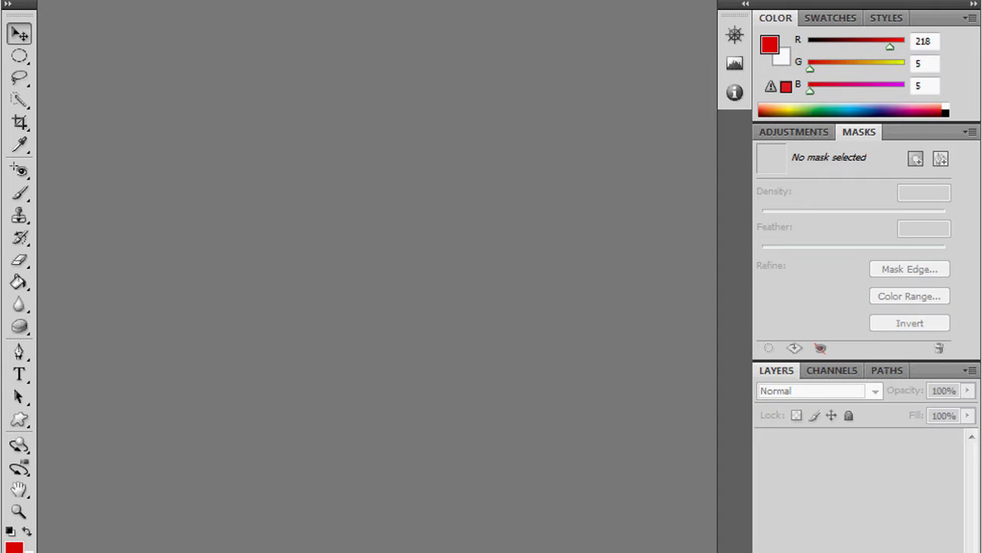
# Create a new 720×480 Photoshop document with a transparent background.
pyautogui.click(12, 0)
pyautogui.click(23, 0)
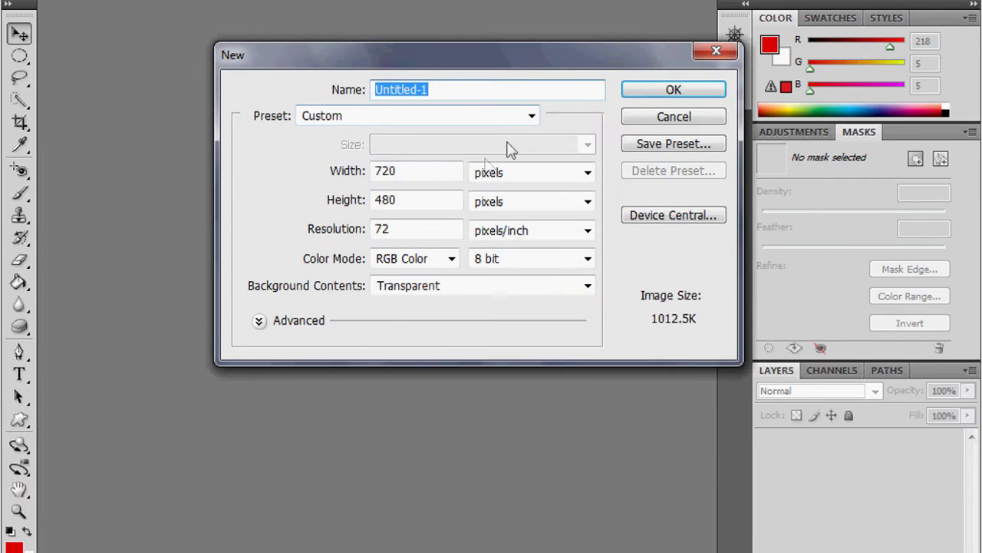
pyautogui.click(408, 170)
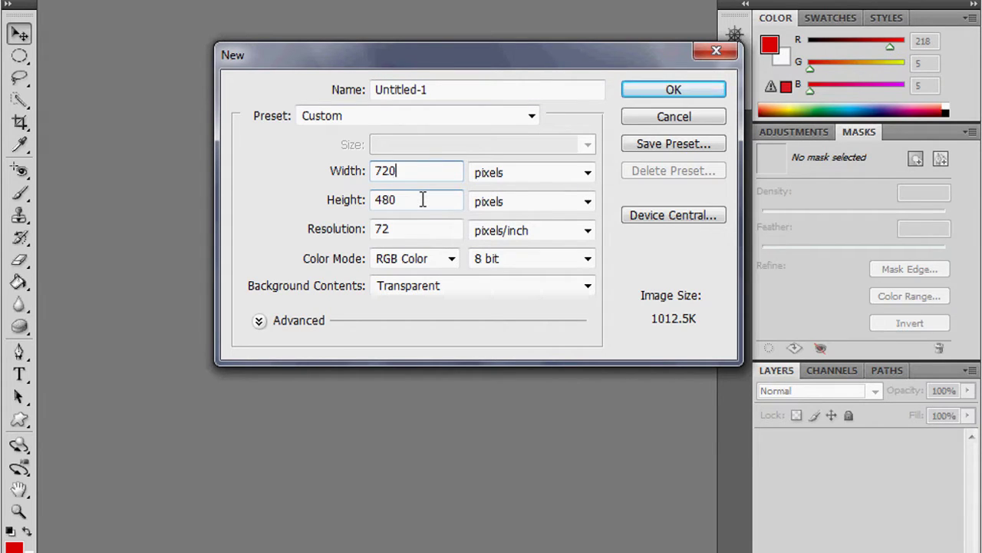
pyautogui.click(677, 97)
# Set the foreground colour to white and paint-bucket fill the transparent layer.
pyautogui.click(13, 546)
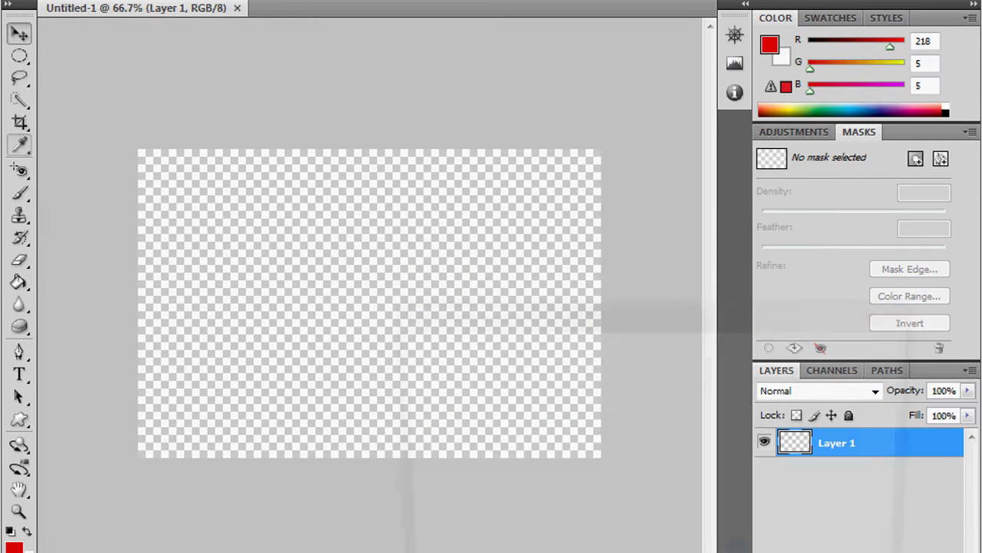
pyautogui.moveTo(551, 448); pyautogui.dragTo(283, 263)
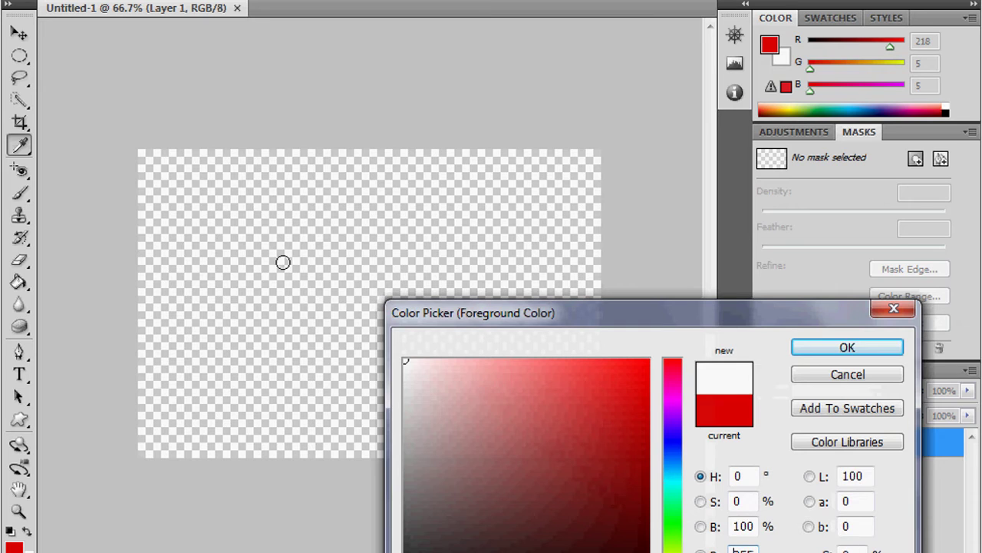
pyautogui.click(849, 347)
pyautogui.click(19, 282)
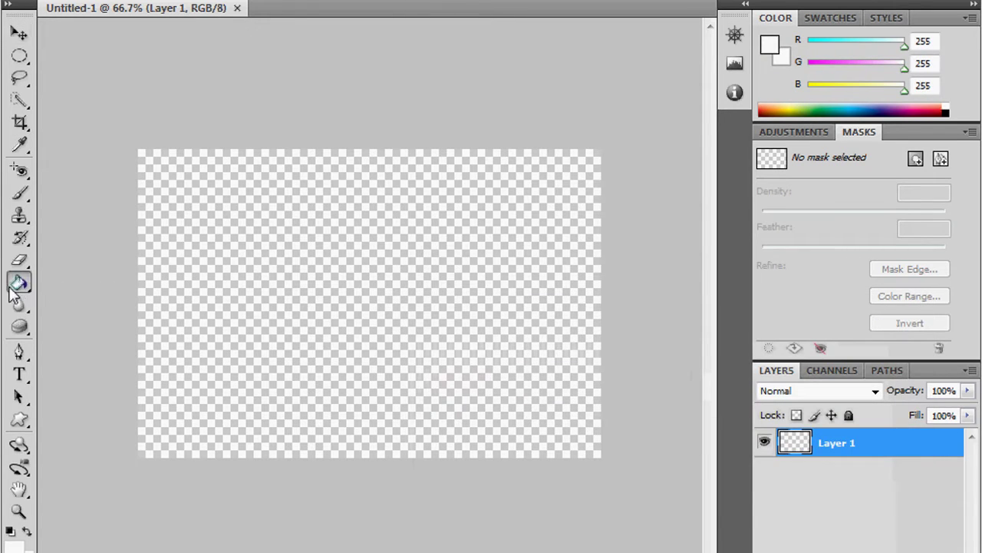
pyautogui.click(254, 265)
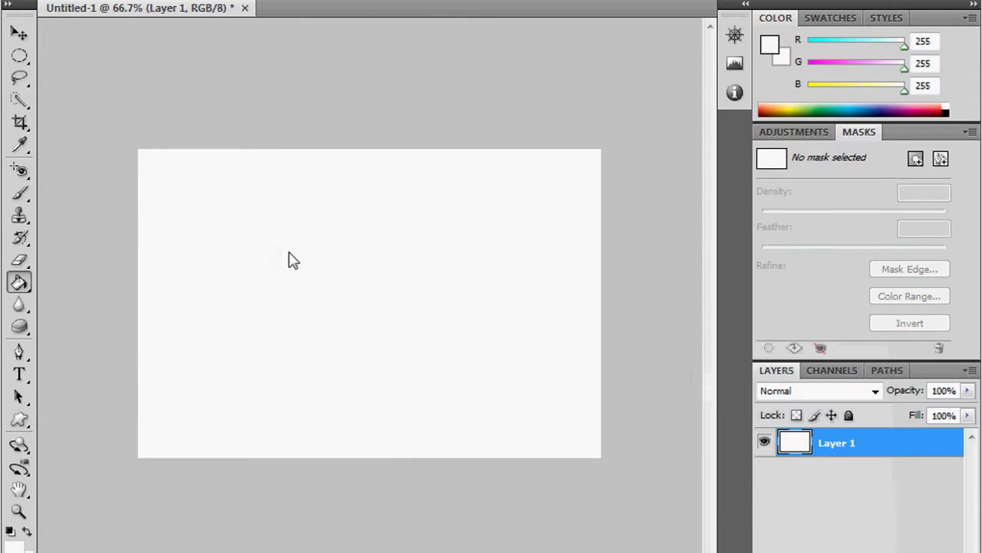
# Copy a white rectangle selected slightly inset from the canvas edges, then deselect.
pyautogui.click(20, 56)
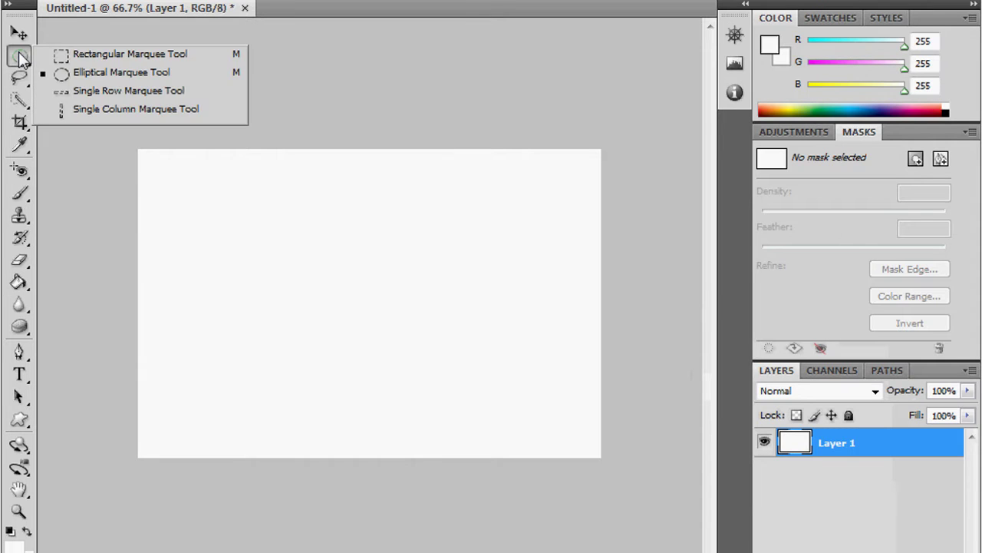
pyautogui.click(61, 55)
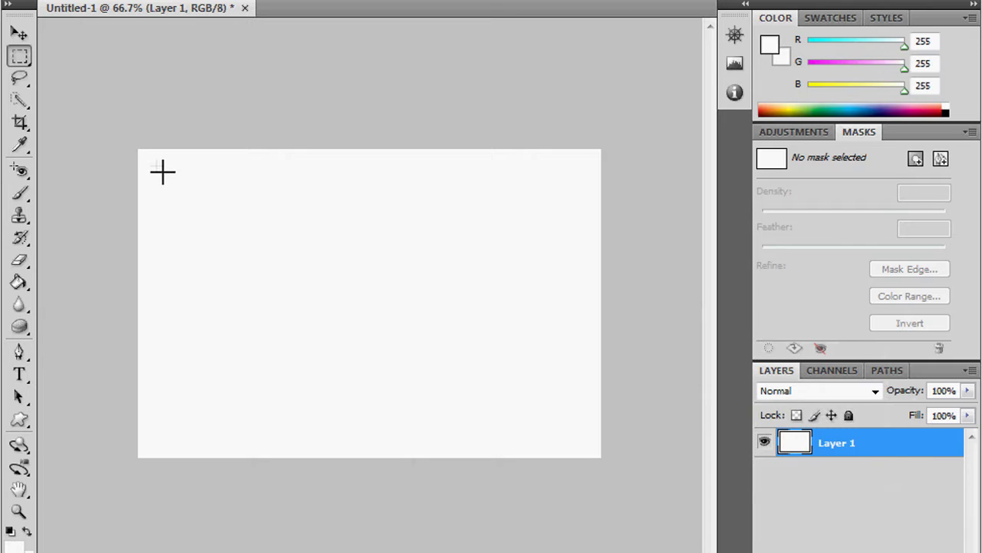
pyautogui.moveTo(156, 164); pyautogui.dragTo(581, 443)
pyautogui.hotkey('alt', 'e')
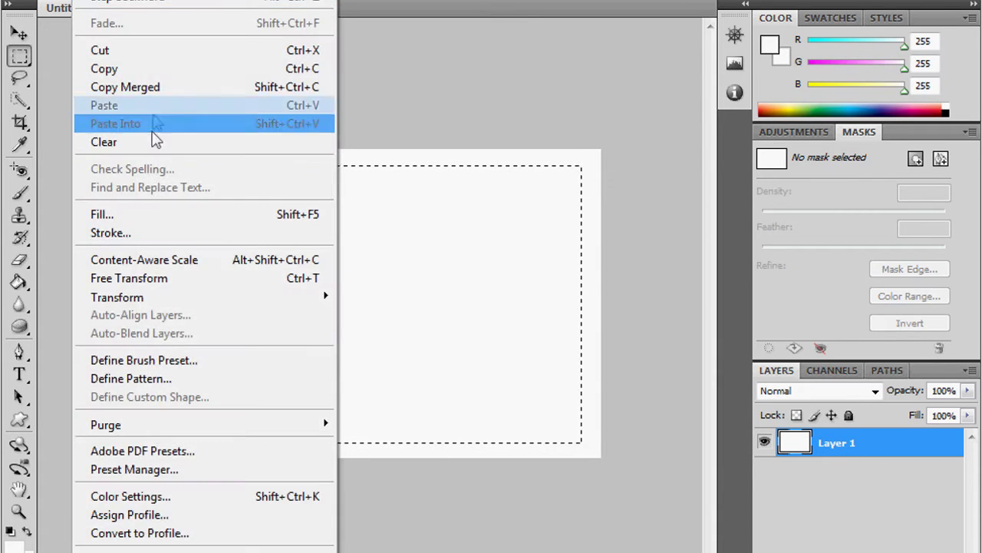
pyautogui.click(151, 73)
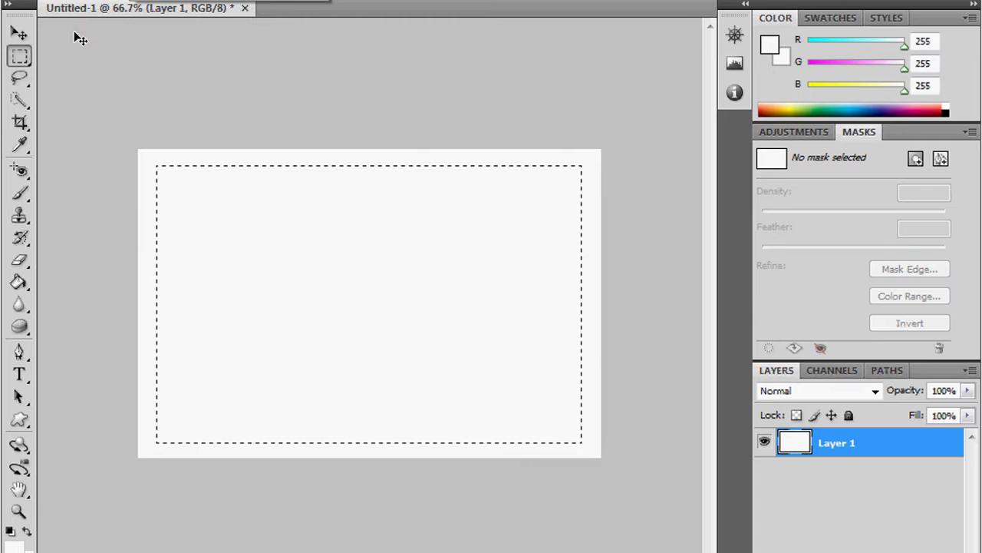
pyautogui.click(74, 32)
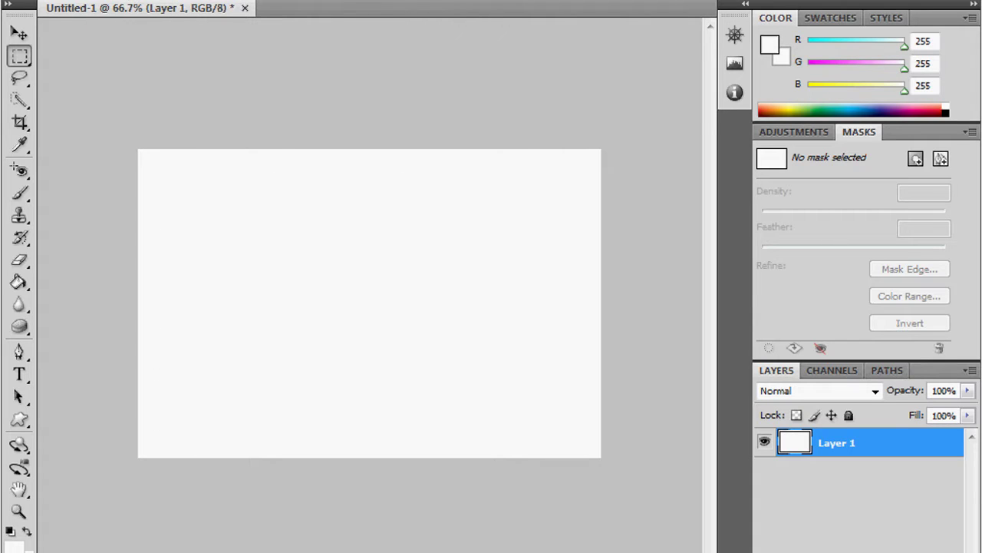
# Add a new Layer 2 and delete the white Layer 1.
pyautogui.hotkey('alt', 'l')
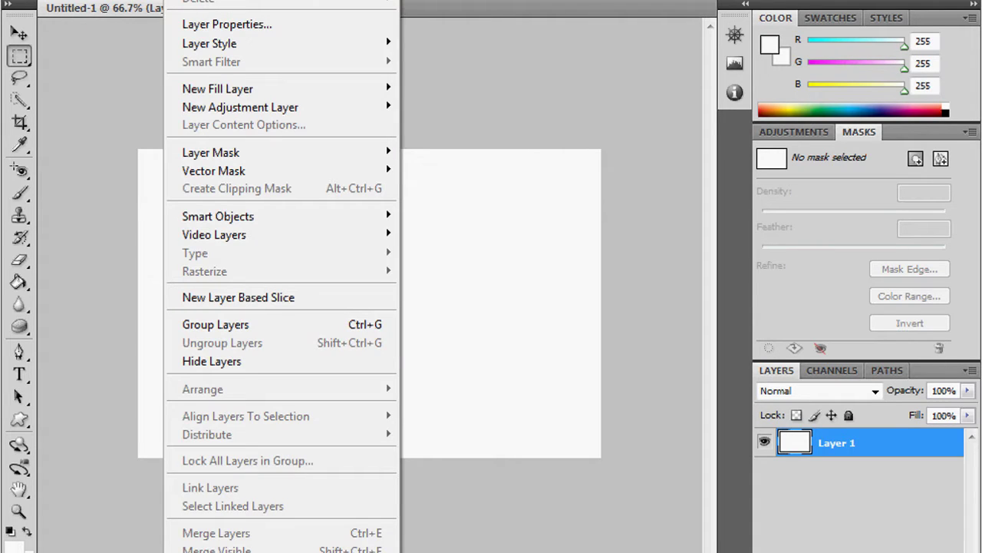
pyautogui.press('Right')
pyautogui.press('Return')
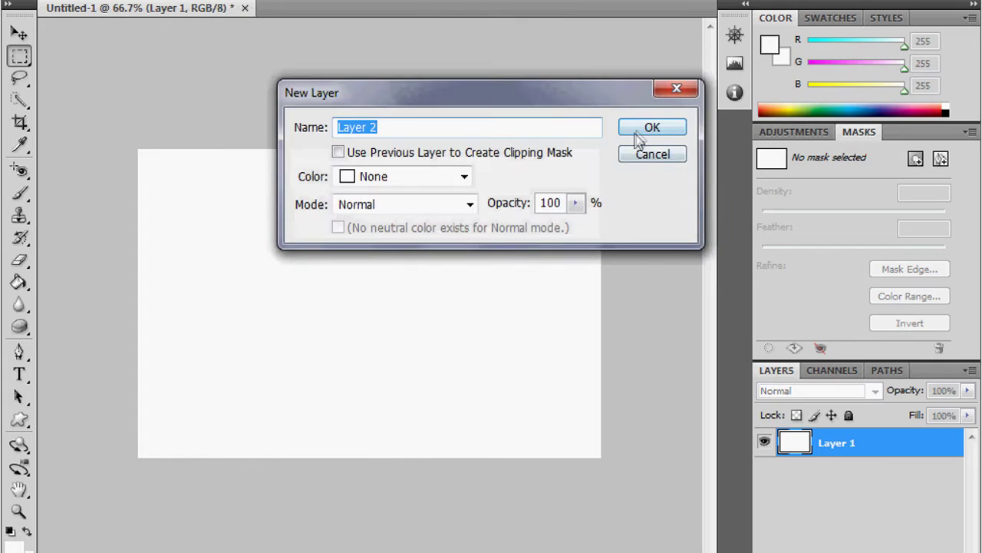
pyautogui.press('Return')
pyautogui.click(19, 33)
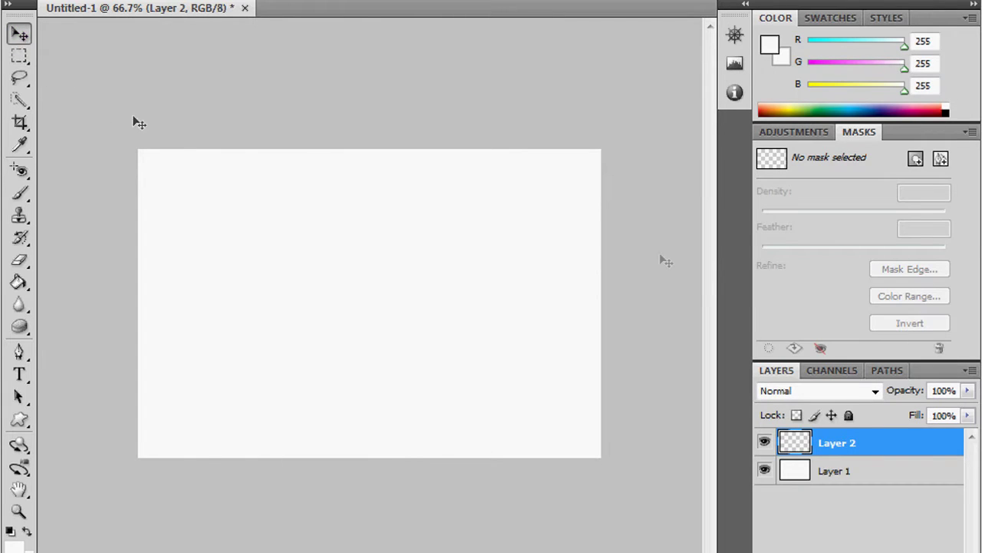
pyautogui.click(859, 473)
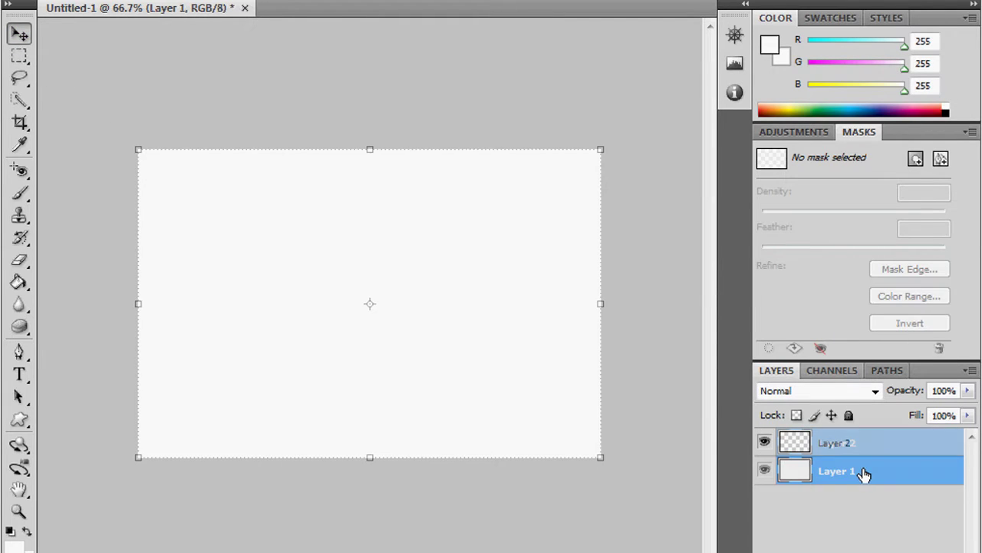
pyautogui.press('Delete')
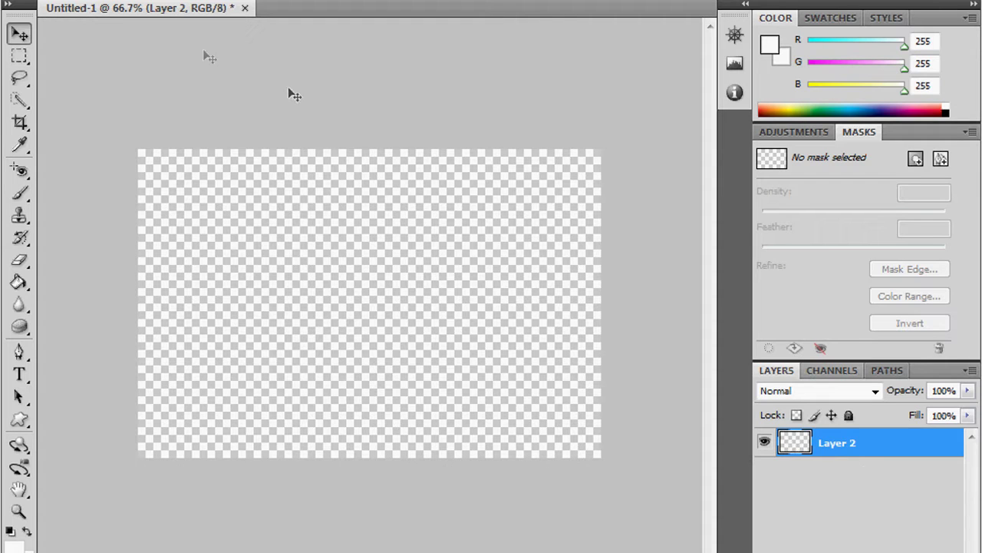
# Paste the inset white rectangle into Layer 2 and grab its right edge to resize.
pyautogui.click(98, 2)
pyautogui.click(175, 106)
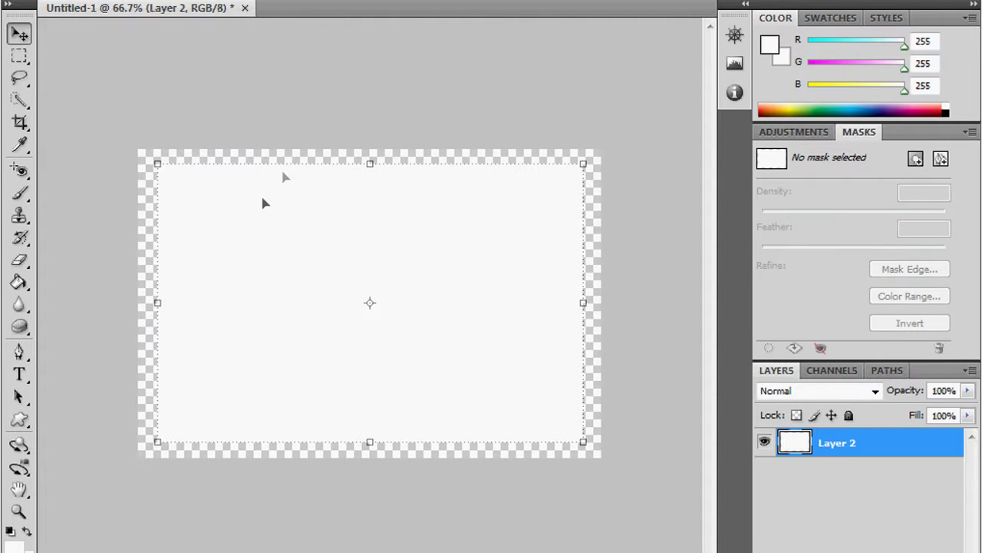
pyautogui.click(285, 85)
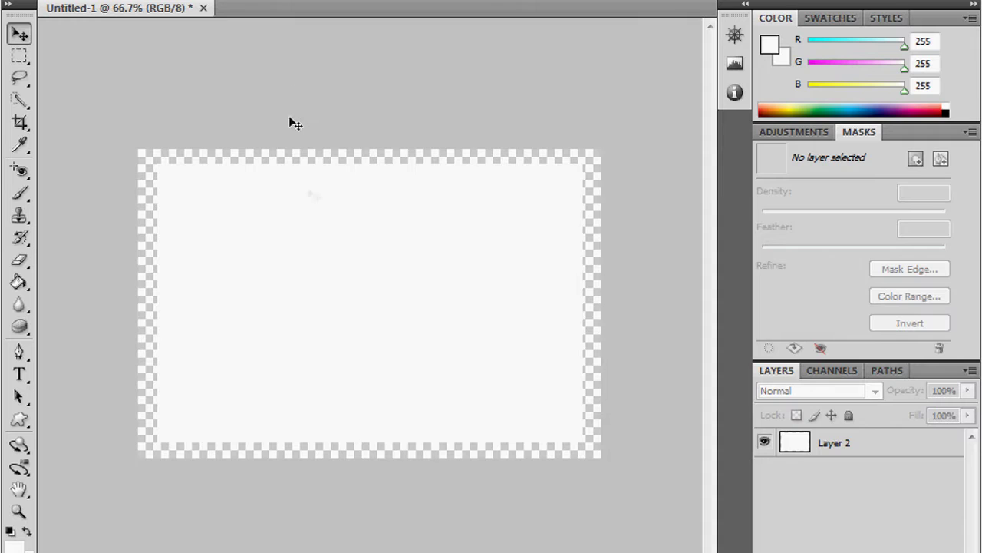
pyautogui.click(351, 263)
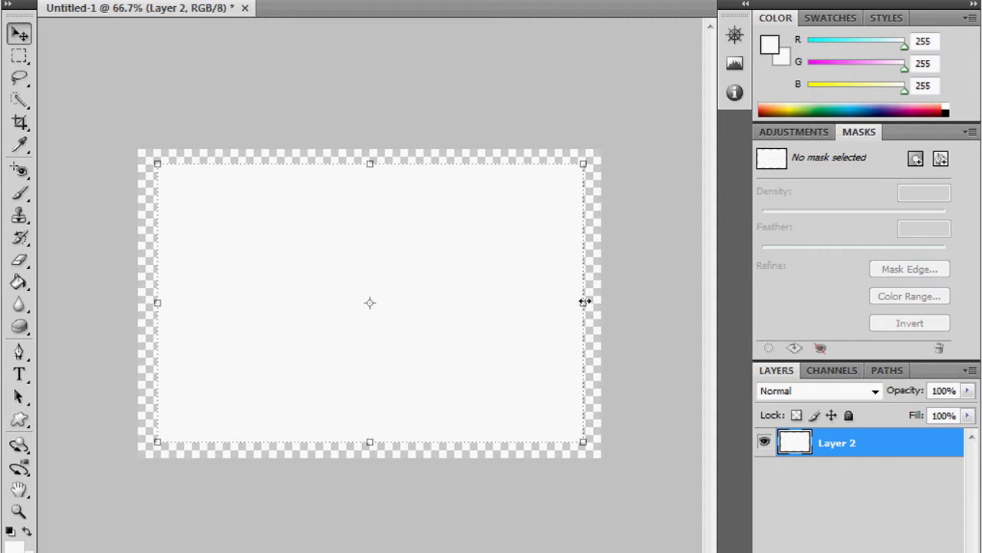
pyautogui.moveTo(583, 302); pyautogui.dragTo(580, 302)
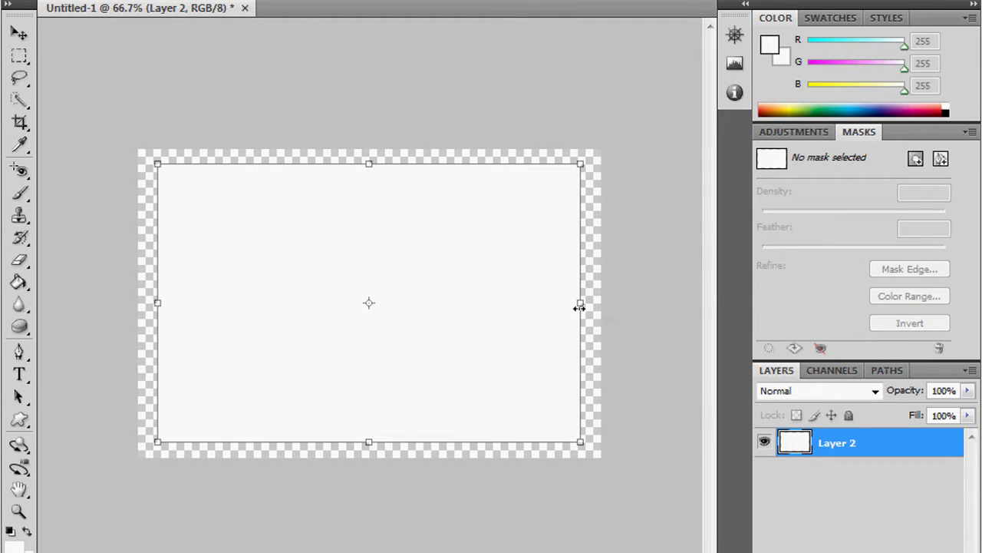
# Apply the pending transform on the white rectangle, keeping its original size.
pyautogui.moveTo(576, 307); pyautogui.dragTo(579, 311)
pyautogui.click(19, 33)
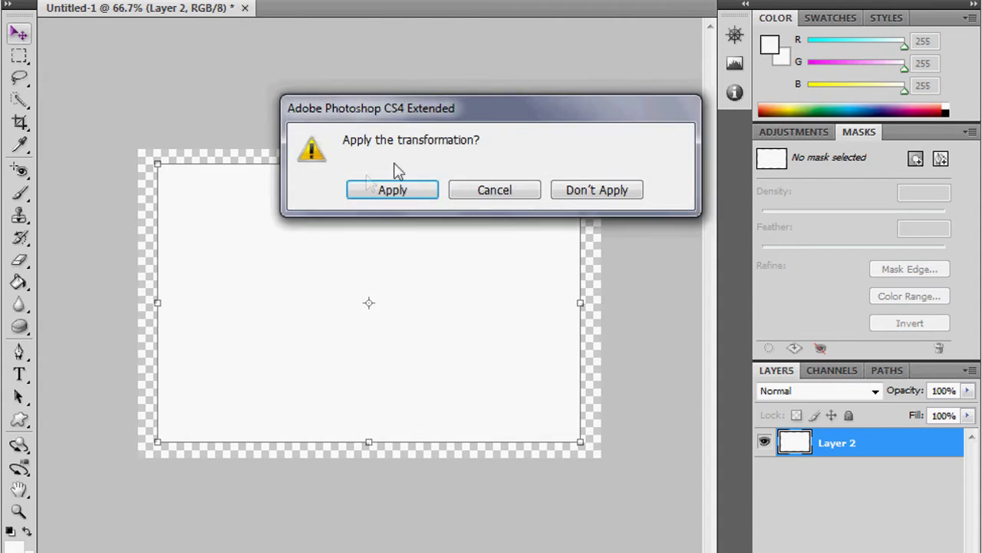
pyautogui.click(394, 191)
pyautogui.click(29, 58)
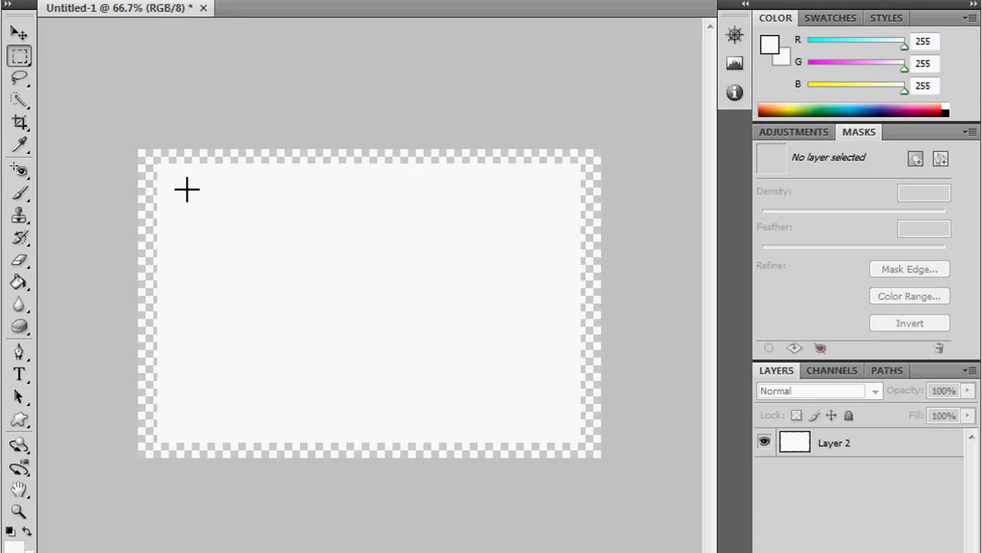
# Select the white rectangle's interior and cut it out, leaving a thick white frame.
pyautogui.moveTo(179, 184); pyautogui.dragTo(556, 430)
pyautogui.click(108, 0)
pyautogui.click(120, 2)
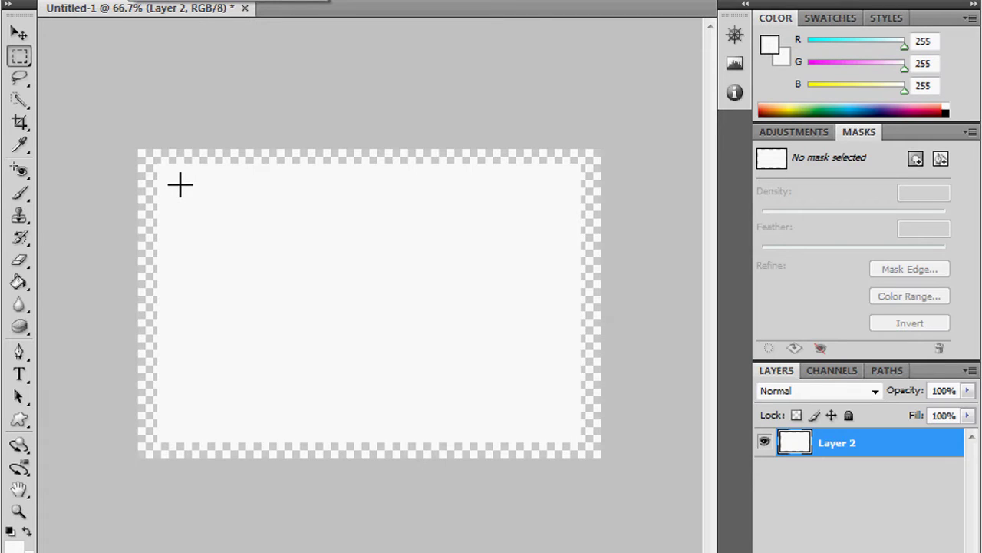
pyautogui.moveTo(261, 207); pyautogui.dragTo(290, 328)
pyautogui.moveTo(289, 328); pyautogui.dragTo(359, 426)
pyautogui.moveTo(558, 435)
pyautogui.mouseDown()
pyautogui.moveTo(565, 426)
pyautogui.moveTo(556, 423)
pyautogui.moveTo(564, 429)
pyautogui.mouseUp()
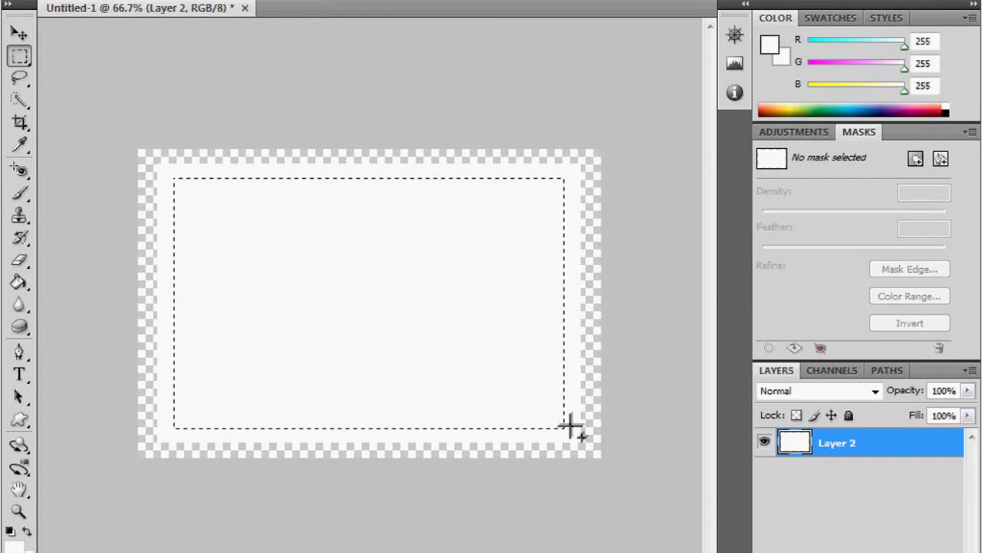
pyautogui.hotkey('ctrl', 'x')
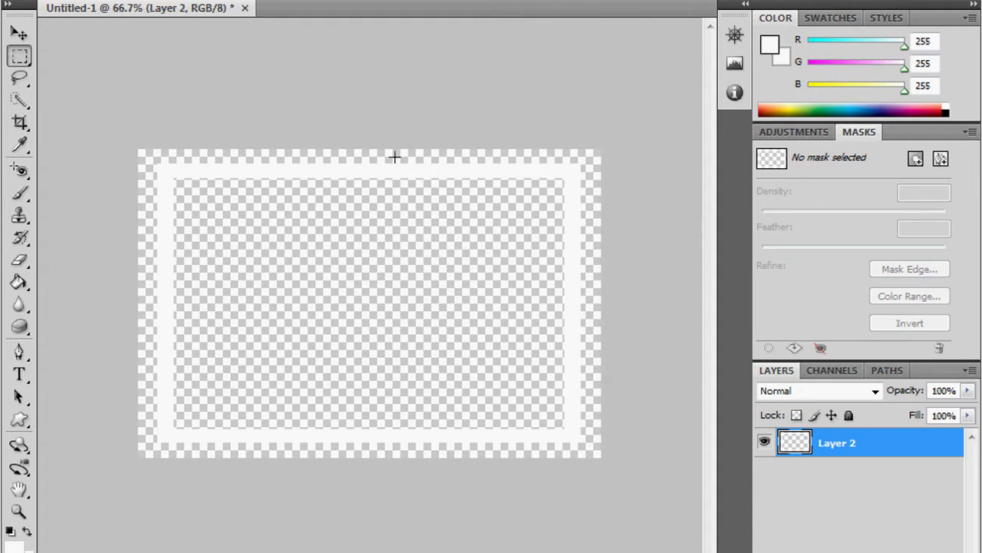
pyautogui.hotkey('ctrl', 'shift', 'd')
pyautogui.hotkey('alt', 'e')
# Erase a tall middle column from the frame's top and bottom bars, then select the middle band.
pyautogui.click(116, 12)
pyautogui.moveTo(298, 163); pyautogui.dragTo(453, 452)
pyautogui.press('Delete')
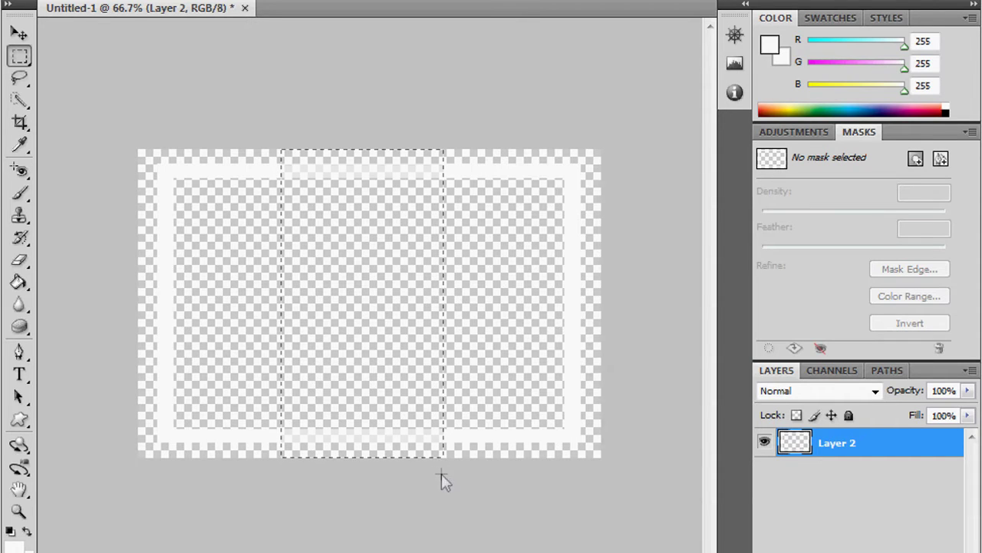
pyautogui.hotkey('ctrl', 'd')
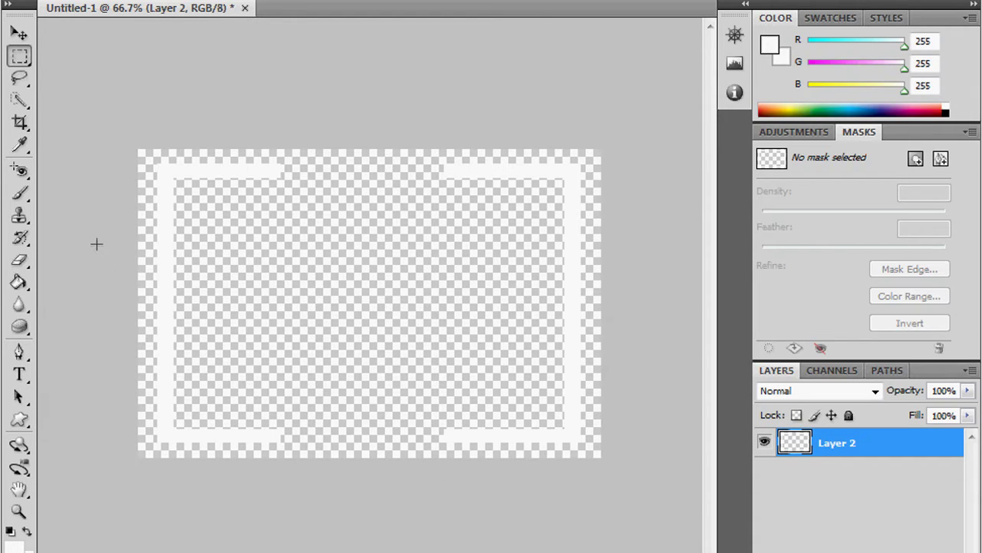
pyautogui.moveTo(115, 251); pyautogui.dragTo(710, 324)
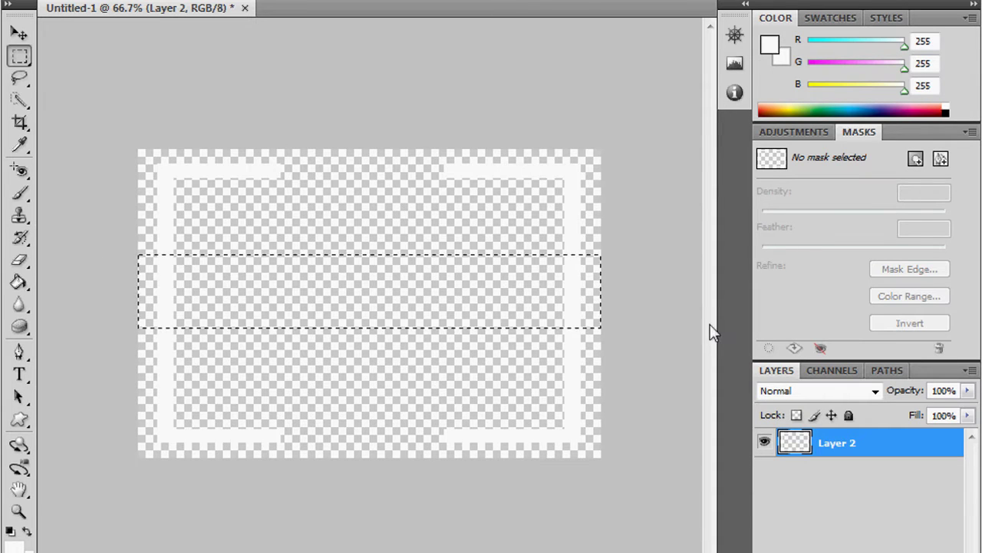
# Delete the side bars' middle band to leave four corner brackets, and stretch them to the canvas edges.
pyautogui.press('Delete')
pyautogui.hotkey('ctrl', 'd')
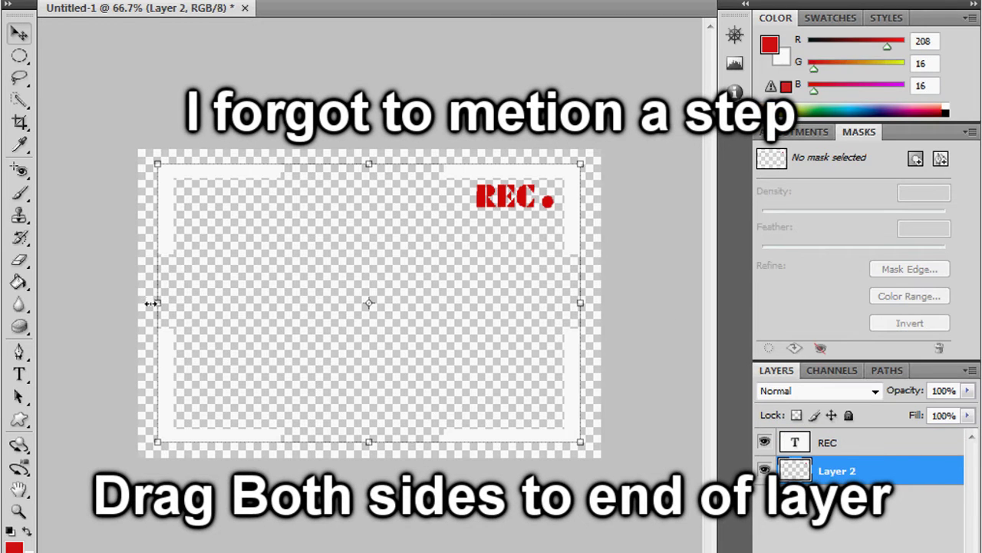
pyautogui.moveTo(147, 303); pyautogui.dragTo(136, 307)
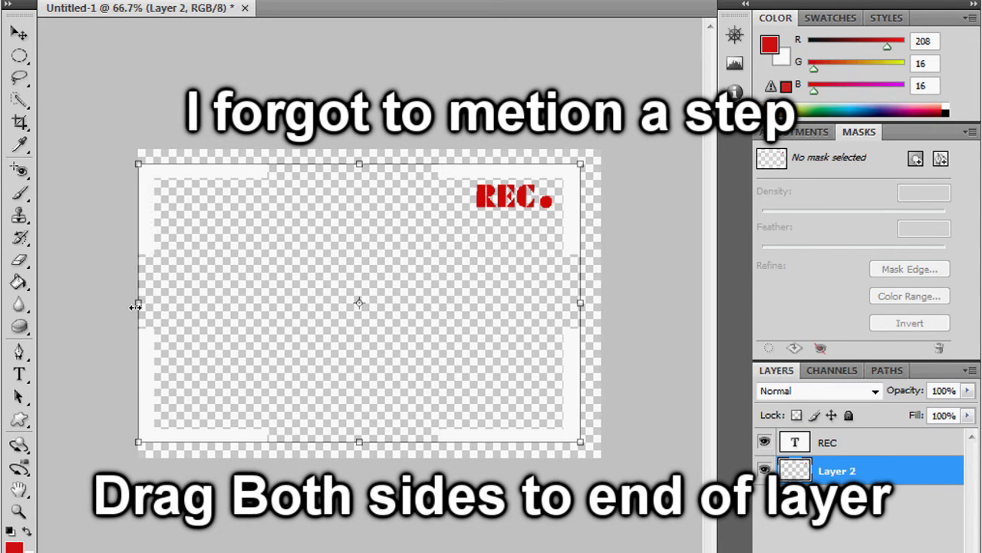
pyautogui.moveTo(581, 301); pyautogui.dragTo(597, 302)
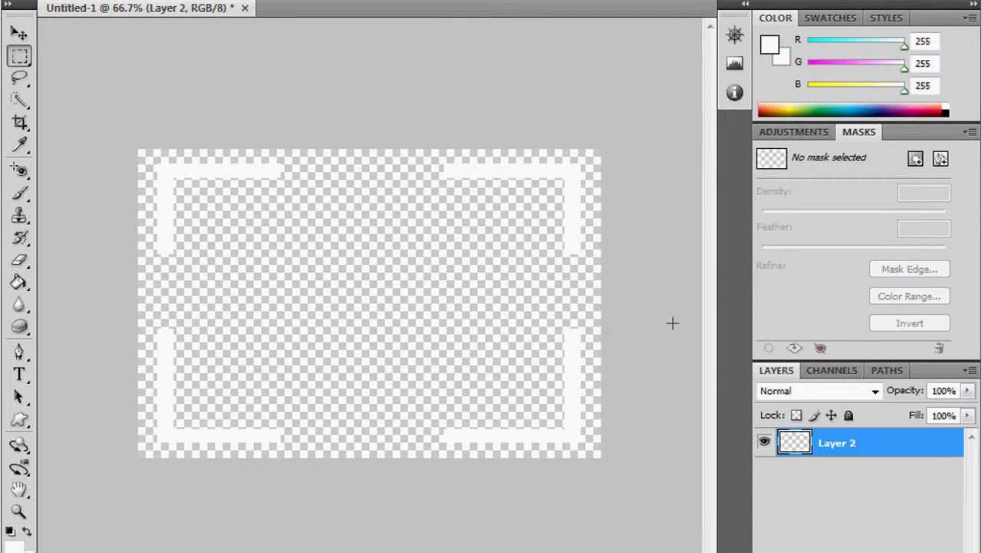
# Create a text box near the top-right corner and pick a red text colour.
pyautogui.click(19, 375)
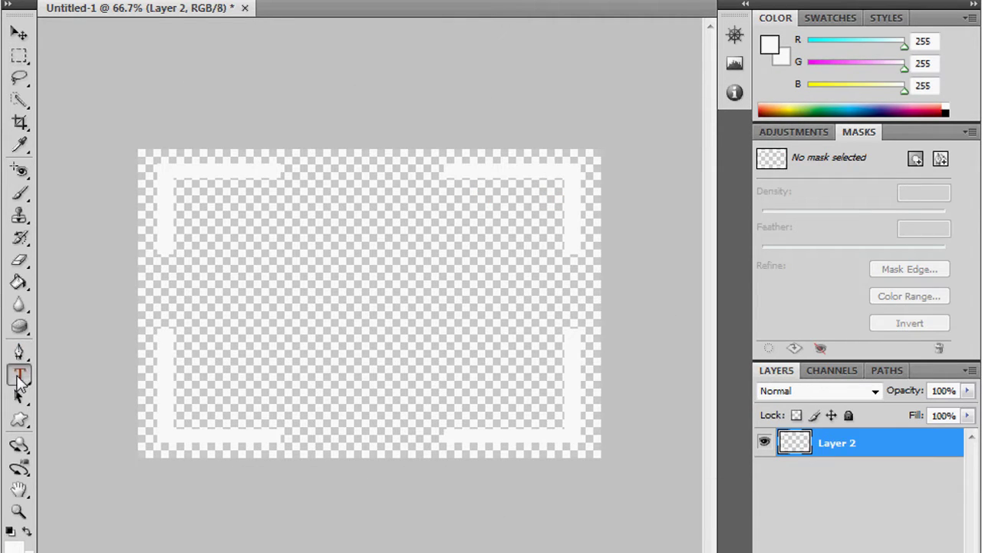
pyautogui.moveTo(453, 198); pyautogui.dragTo(562, 269)
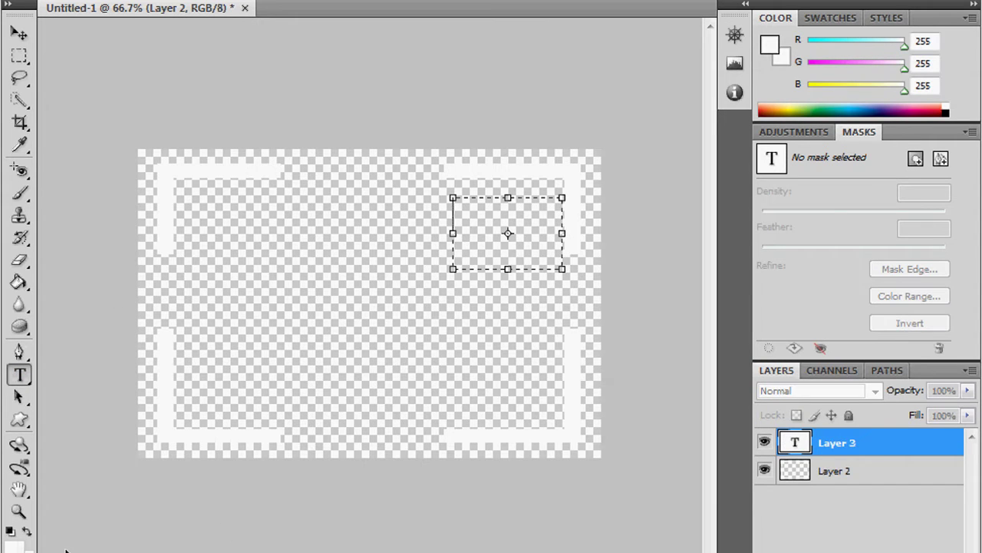
pyautogui.click(13, 545)
pyautogui.click(632, 394)
pyautogui.moveTo(632, 394); pyautogui.dragTo(606, 421)
pyautogui.click(849, 347)
# Brighten the text colour to red 208,16,16 and type REC.
pyautogui.write('R')
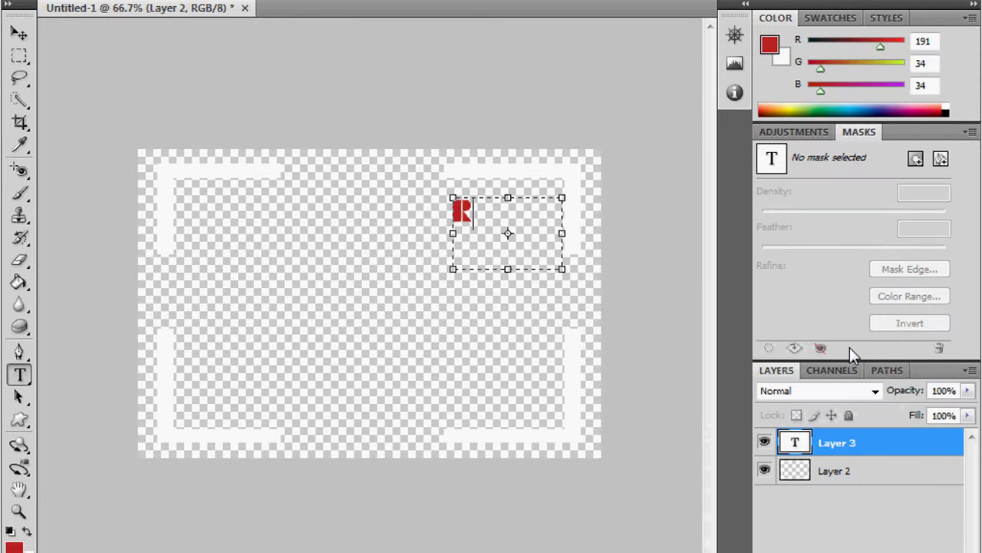
pyautogui.press('BackSpace')
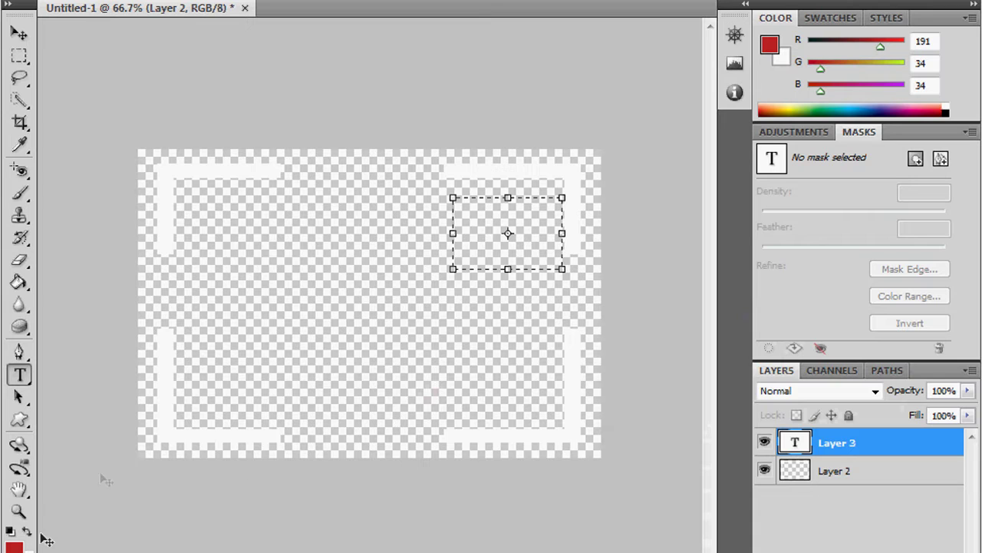
pyautogui.click(13, 545)
pyautogui.moveTo(606, 419); pyautogui.dragTo(631, 403)
pyautogui.click(898, 347)
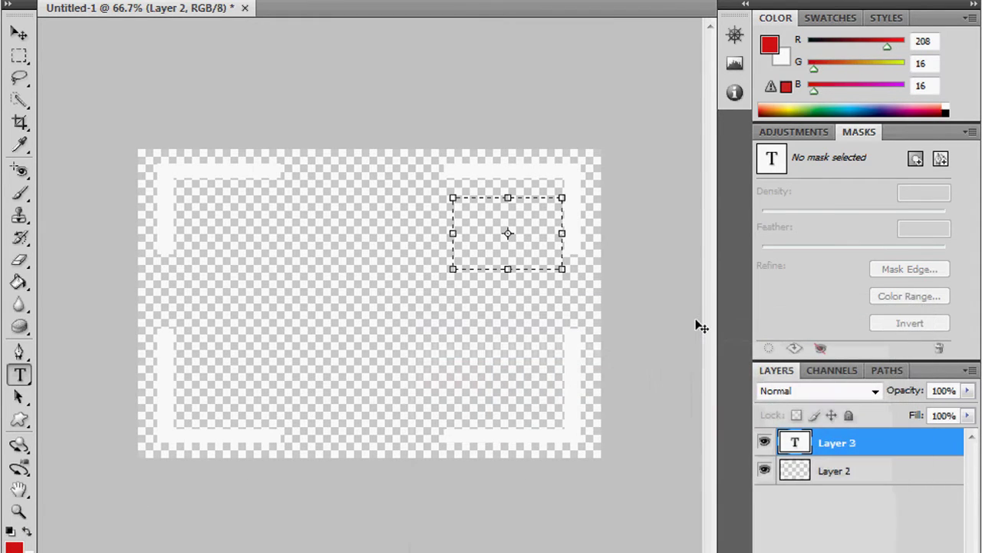
pyautogui.write('rre')
pyautogui.press('BackSpace')
pyautogui.press('BackSpace')
pyautogui.write('REC')
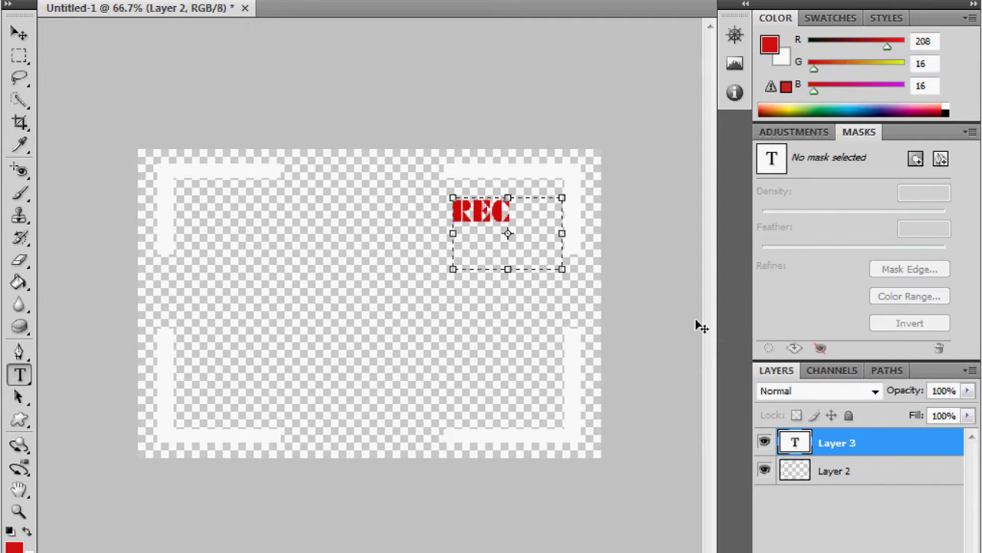
# Position the REC text inside the top-right corner bracket.
pyautogui.click(19, 33)
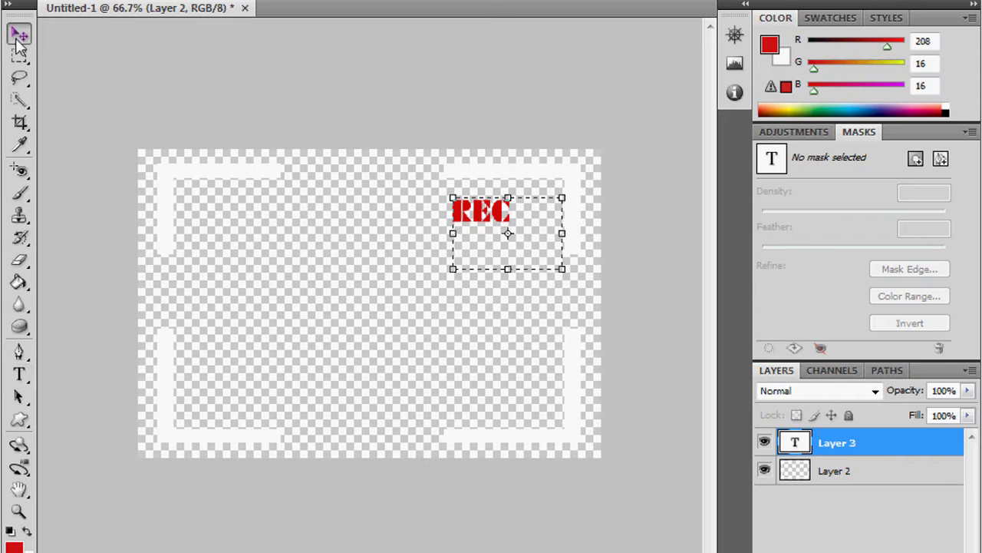
pyautogui.moveTo(478, 220); pyautogui.dragTo(496, 218)
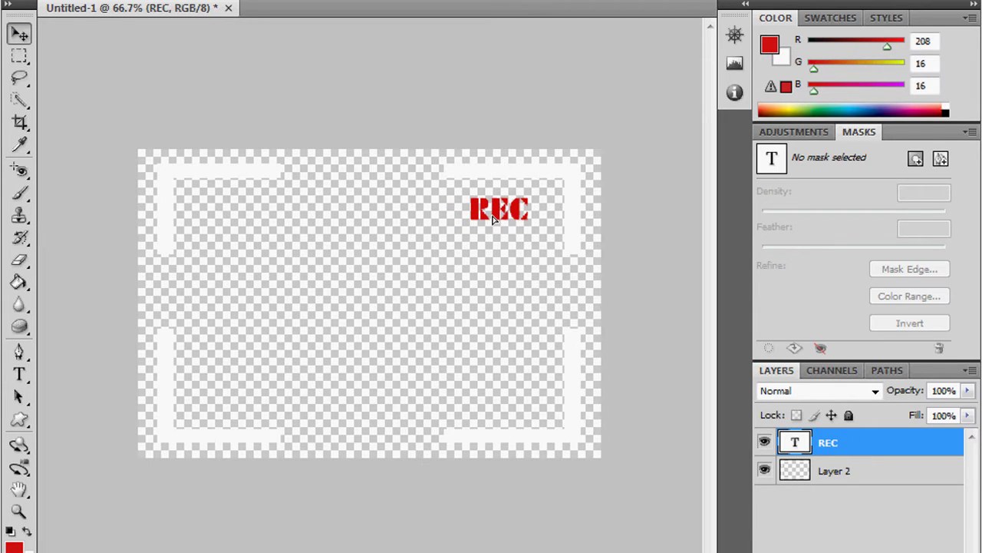
pyautogui.hotkey('ctrl', 't')
pyautogui.press('Up')
pyautogui.press('Up')
pyautogui.press('Up')
pyautogui.press('Up')
pyautogui.press('Up')
pyautogui.press('Up')
pyautogui.press('Up')
pyautogui.press('Up')
pyautogui.press('Up')
pyautogui.press('Up')
pyautogui.press('Up')
pyautogui.press('Up')
pyautogui.press('Up')
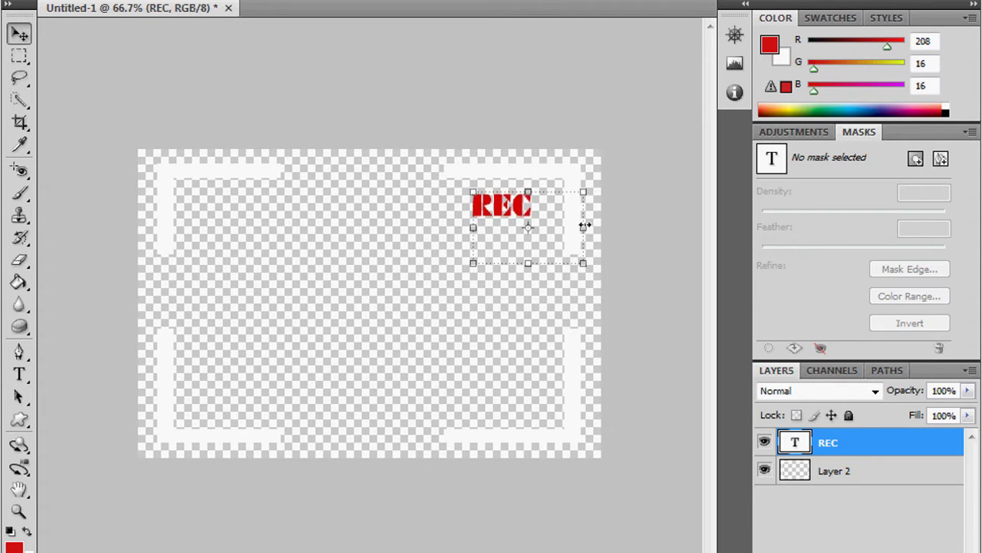
pyautogui.press('Up')
pyautogui.press('Up')
pyautogui.press('Up')
pyautogui.press('Up')
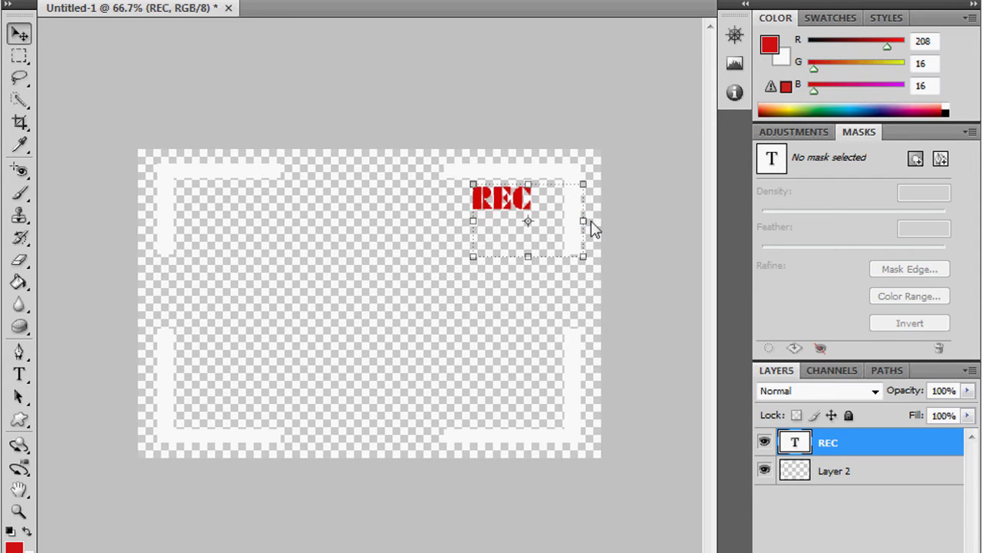
pyautogui.press('Up')
pyautogui.press('Up')
pyautogui.press('Right')
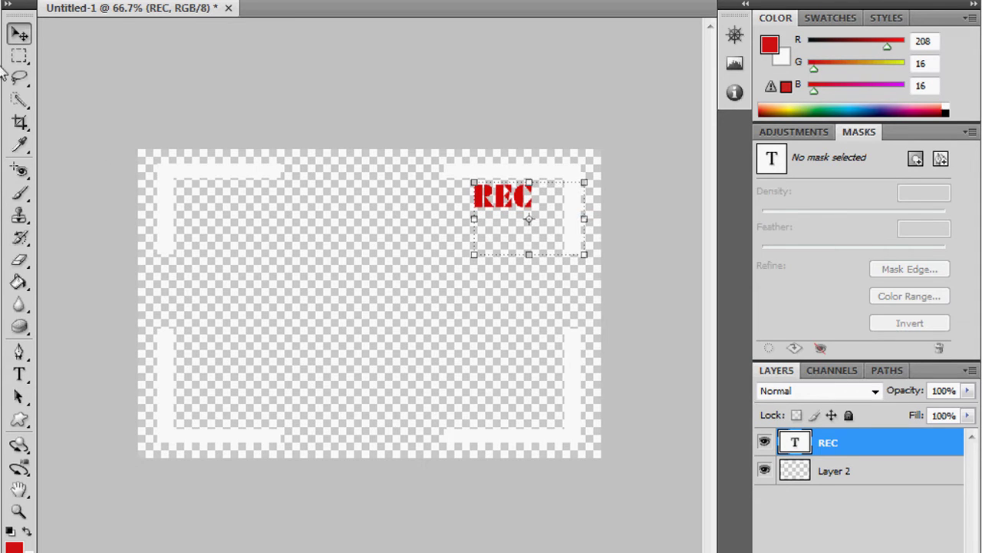
pyautogui.press('Return')
pyautogui.click(237, 91)
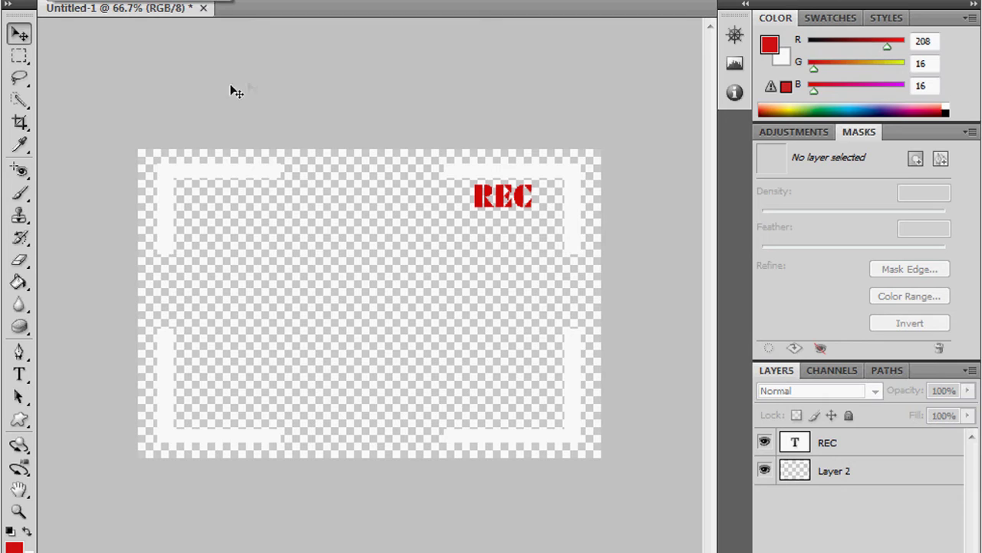
pyautogui.click(524, 200)
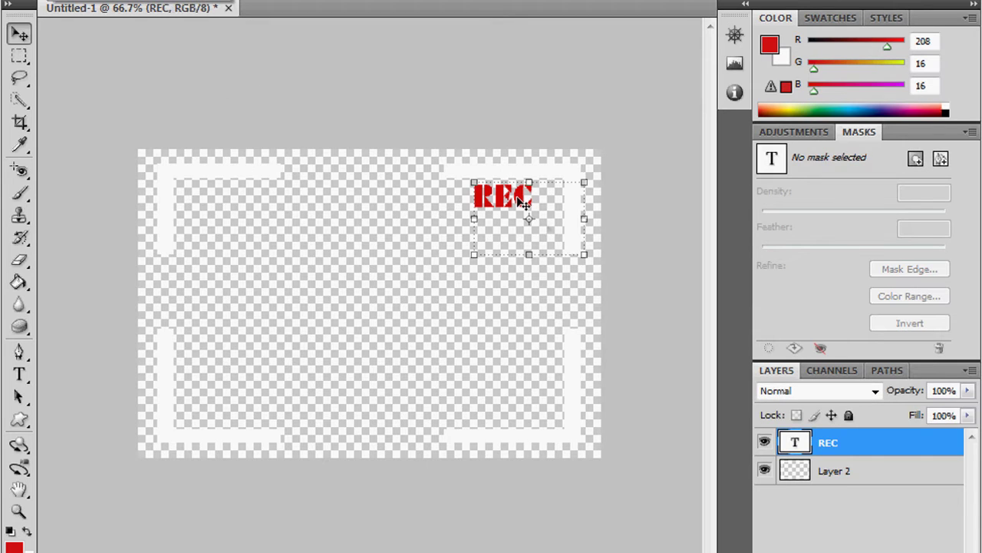
pyautogui.click(598, 157)
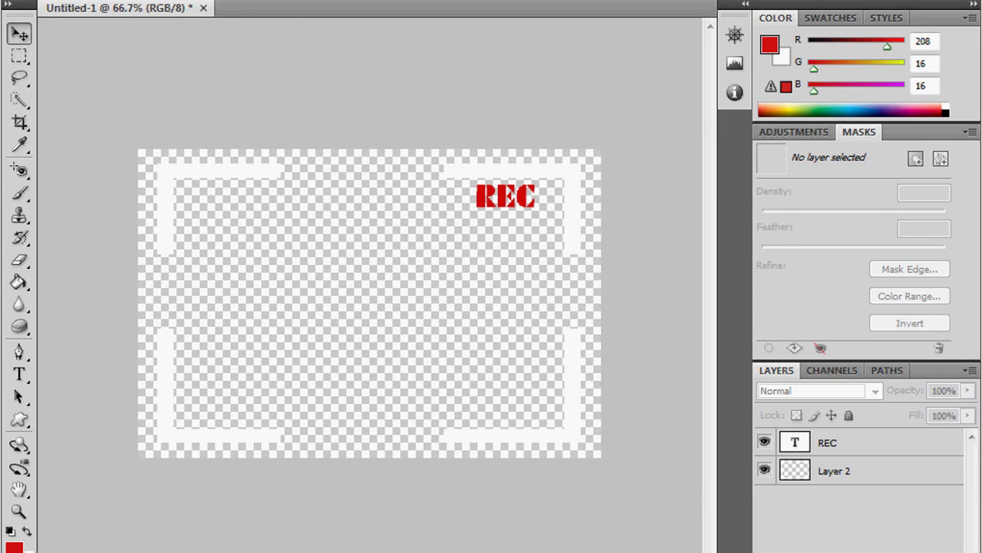
pyautogui.click(17, 2)
# Save the overlay as a non-interlaced PNG named 'record no dot' in the tutorial folder.
pyautogui.click(77, 210)
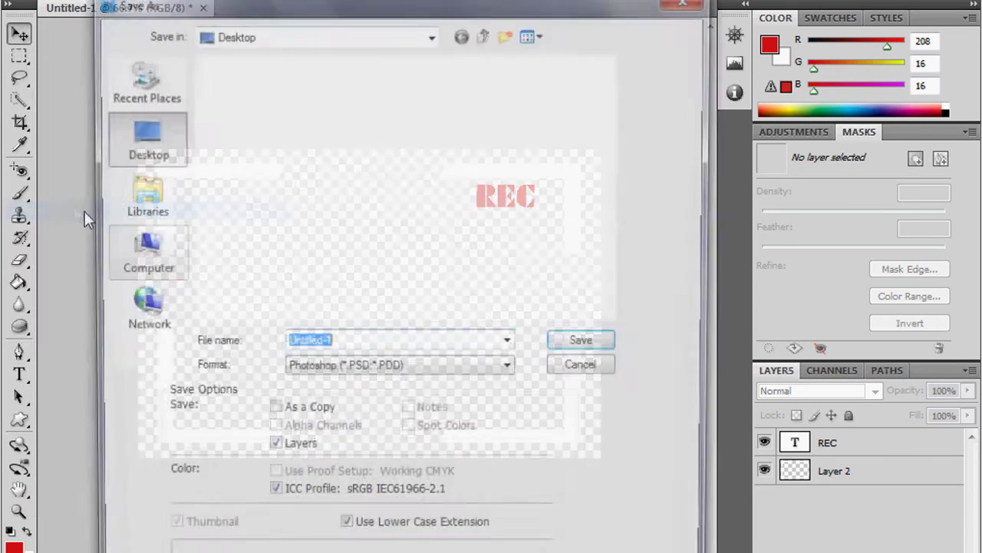
pyautogui.write('TU')
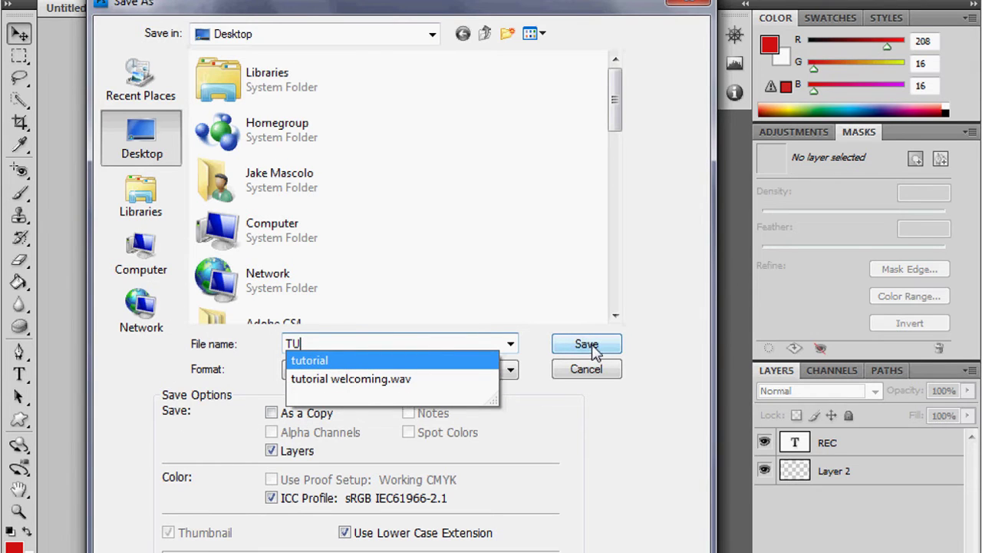
pyautogui.click(430, 366)
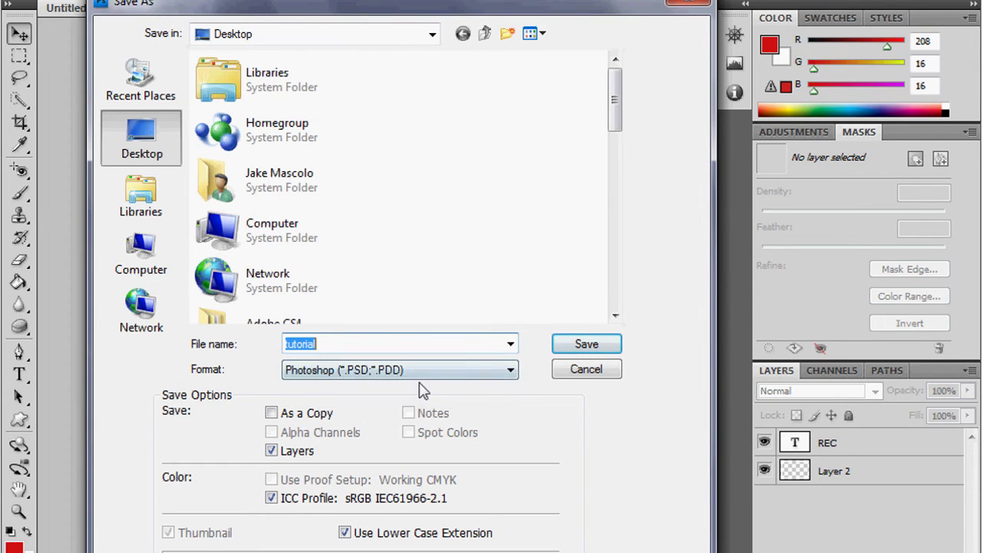
pyautogui.click(614, 343)
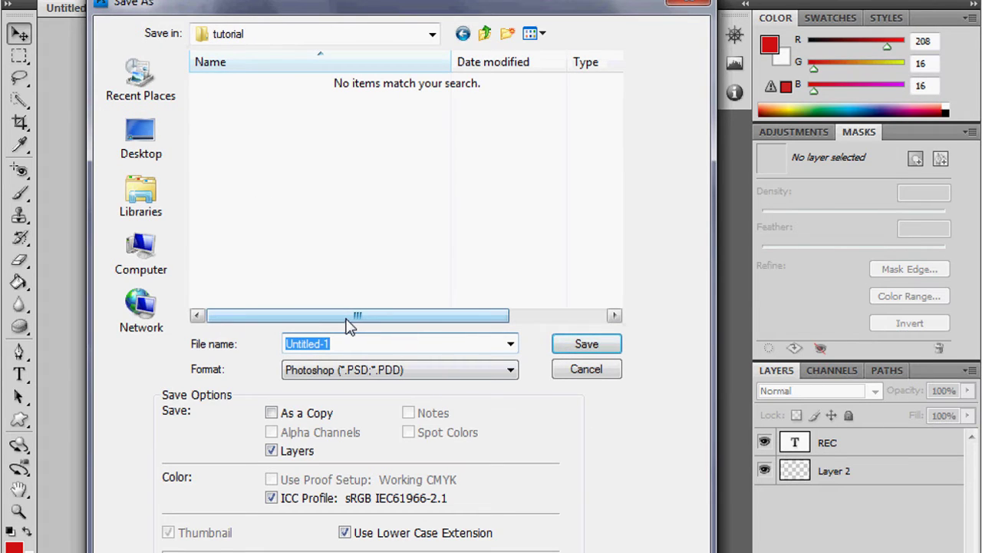
pyautogui.write('record no dot')
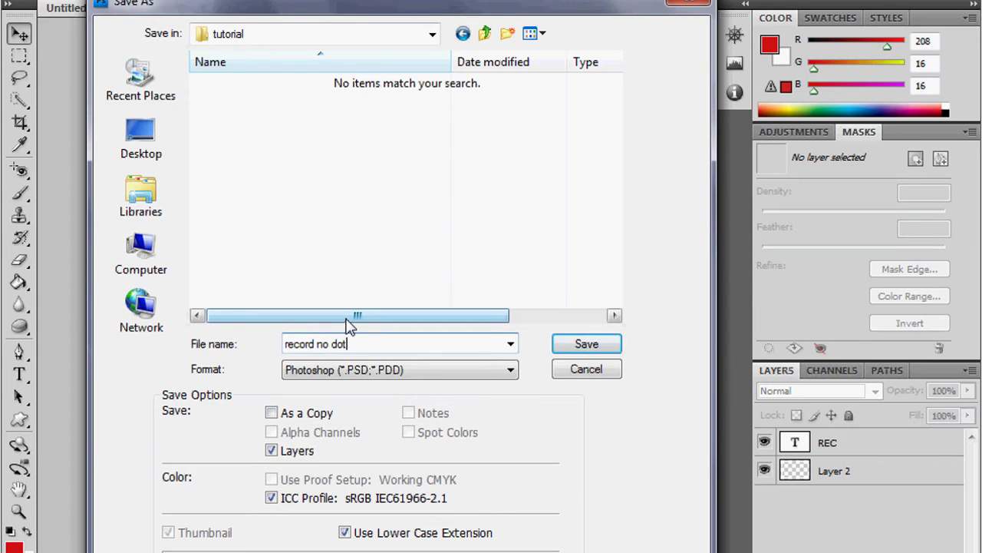
pyautogui.click(423, 373)
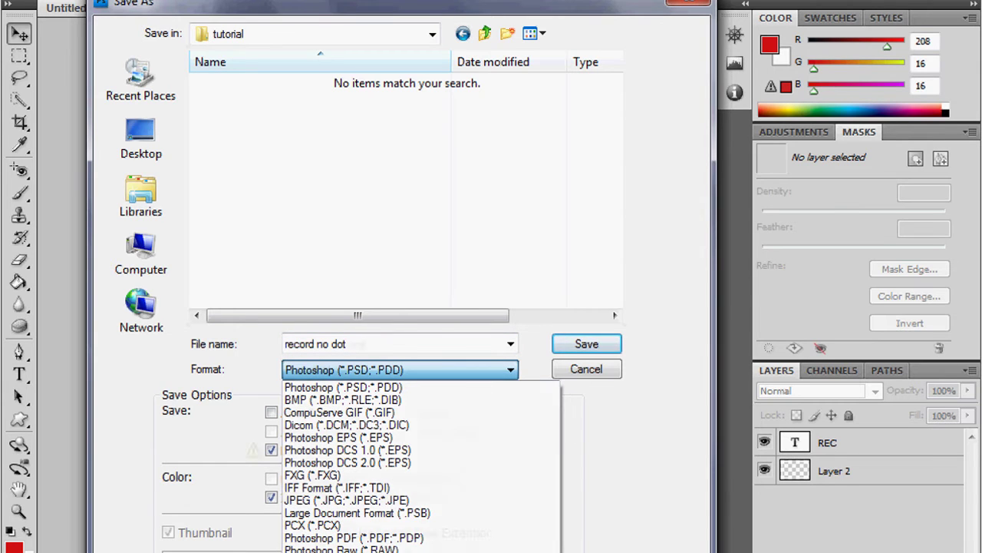
pyautogui.click(345, 550)
pyautogui.click(591, 344)
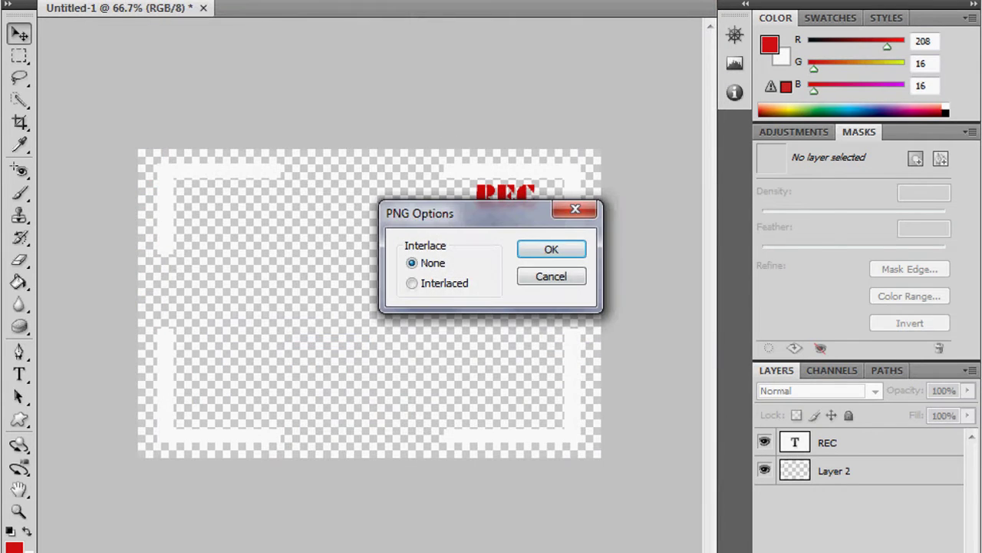
pyautogui.click(546, 252)
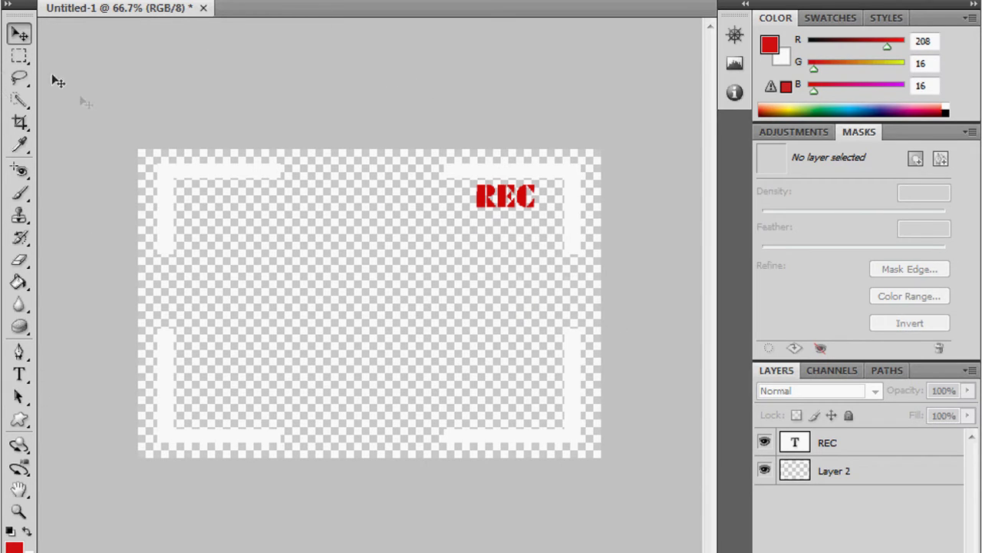
# Fill a small elliptical selection red on Layer 2 right of REC, then view at 100%.
pyautogui.click(22, 56)
pyautogui.rightClick(23, 55)
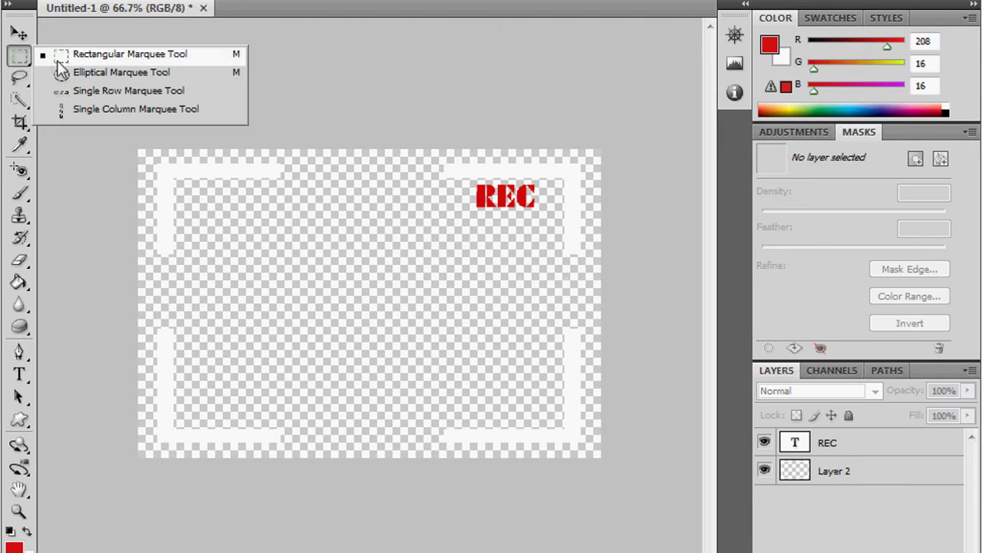
pyautogui.click(115, 72)
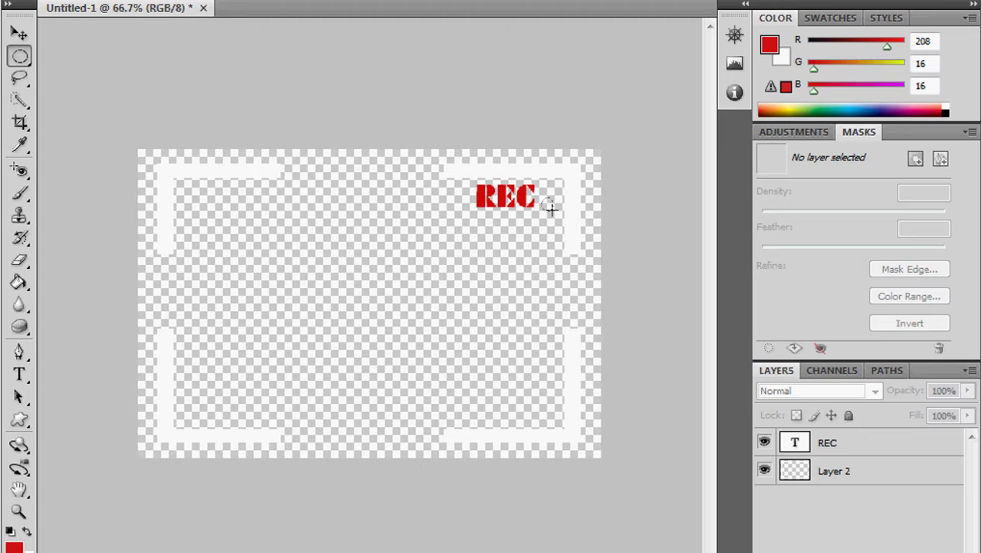
pyautogui.click(19, 283)
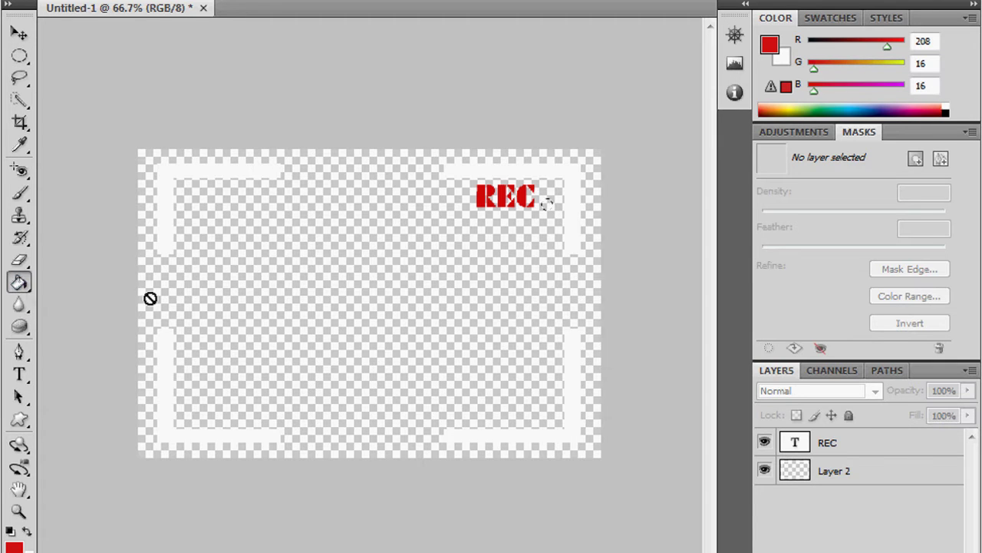
pyautogui.click(825, 476)
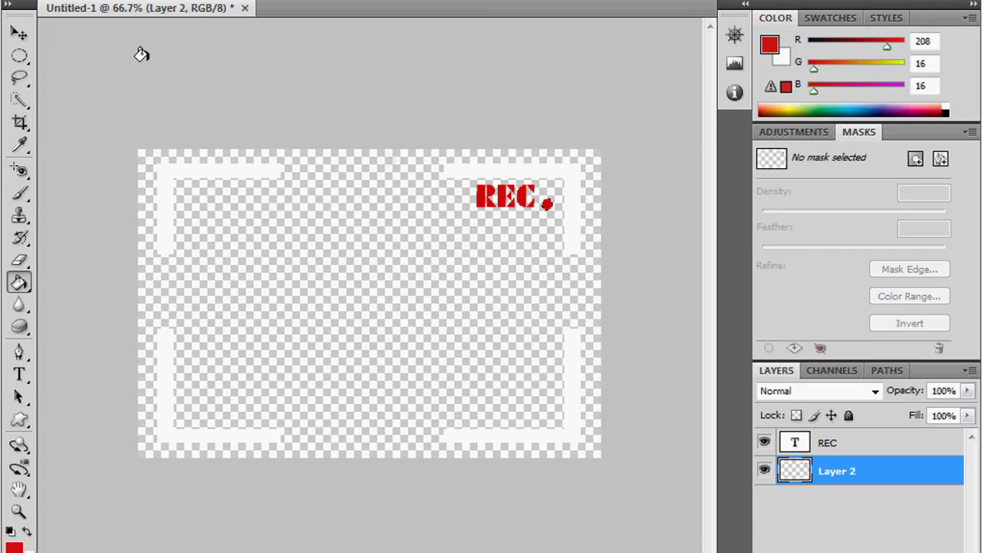
pyautogui.doubleClick(17, 512)
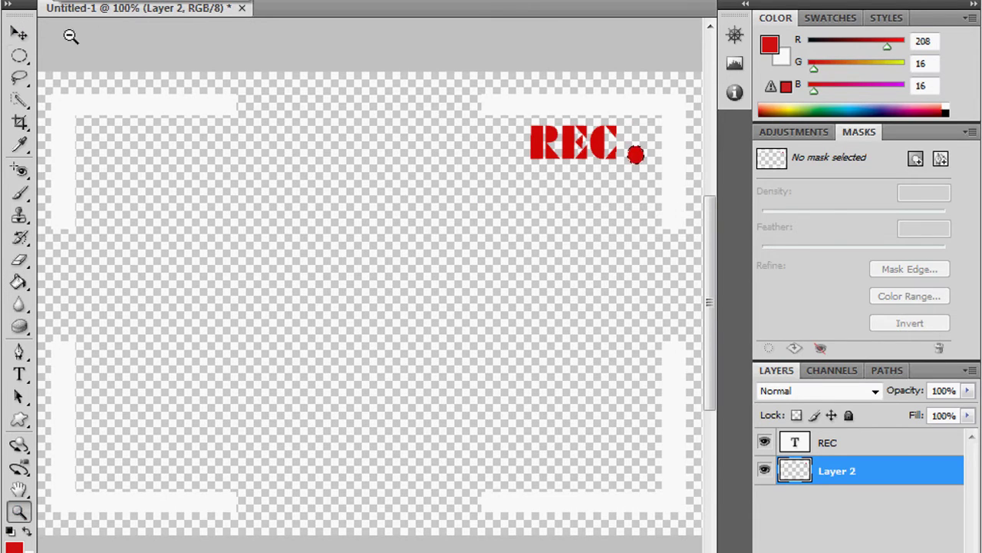
# Zoom in and drag the red dot on Layer 2 up level with the REC text.
pyautogui.click(624, 122)
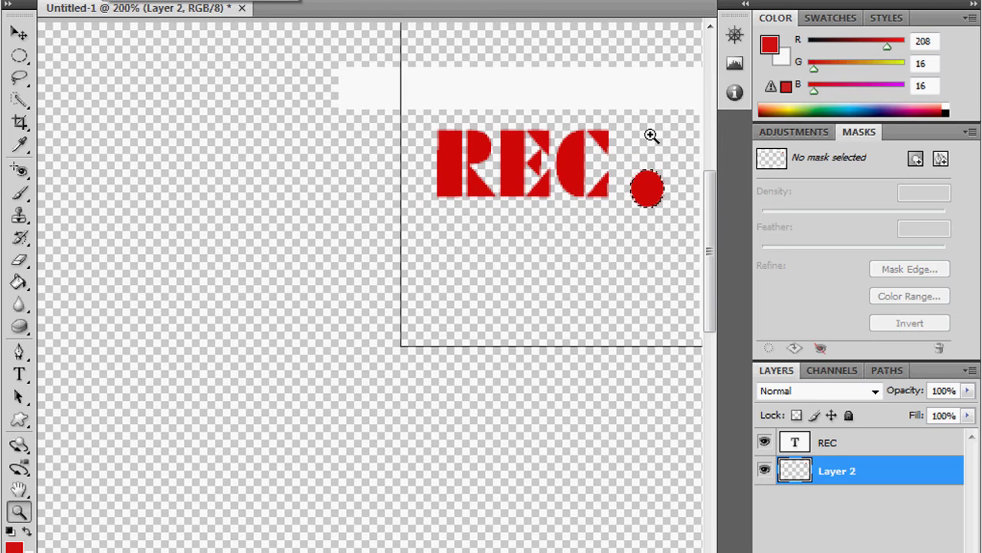
pyautogui.click(651, 135)
pyautogui.hscroll(3, 394, 444)
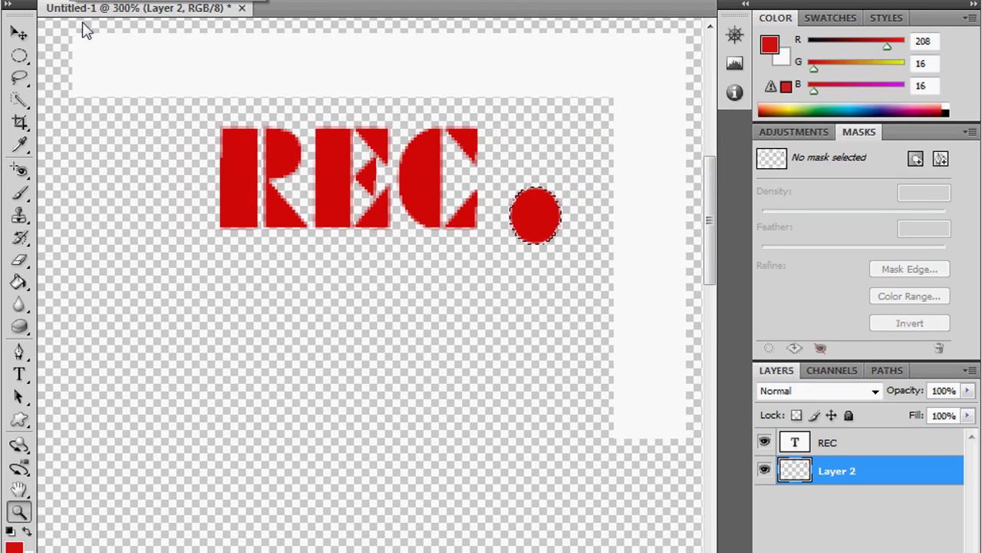
pyautogui.click(19, 33)
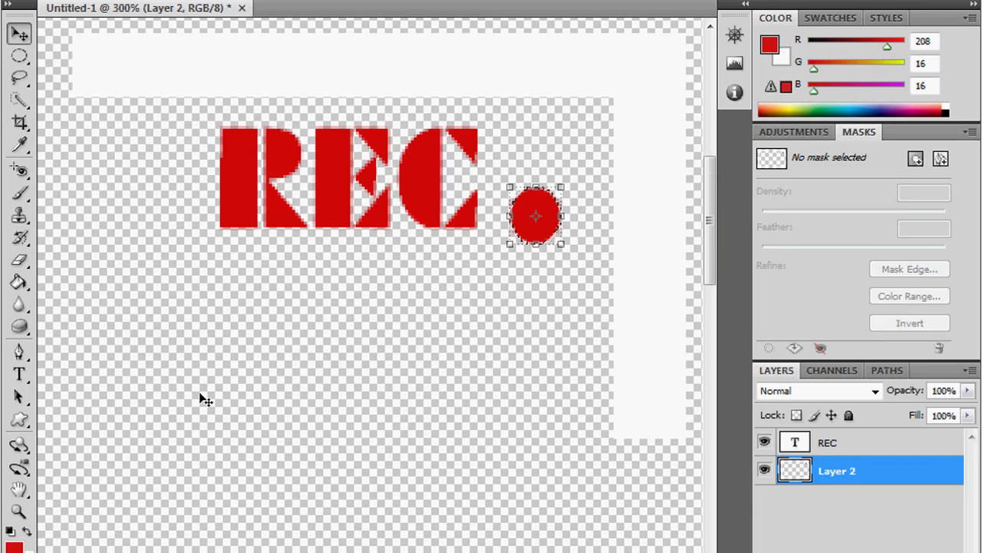
pyautogui.hotkey('ctrl', 'd')
pyautogui.click(561, 220)
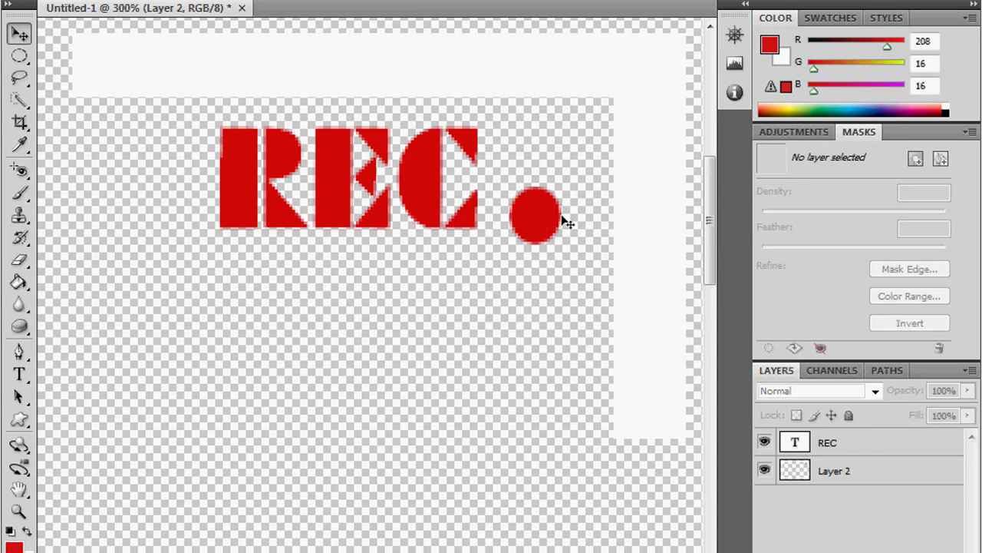
pyautogui.click(873, 451)
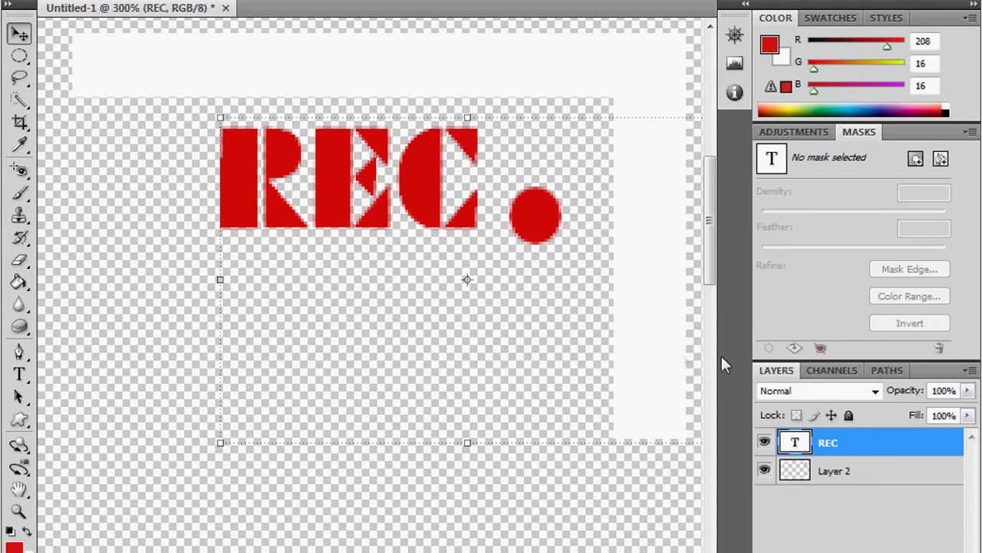
pyautogui.click(81, 2)
pyautogui.click(92, 5)
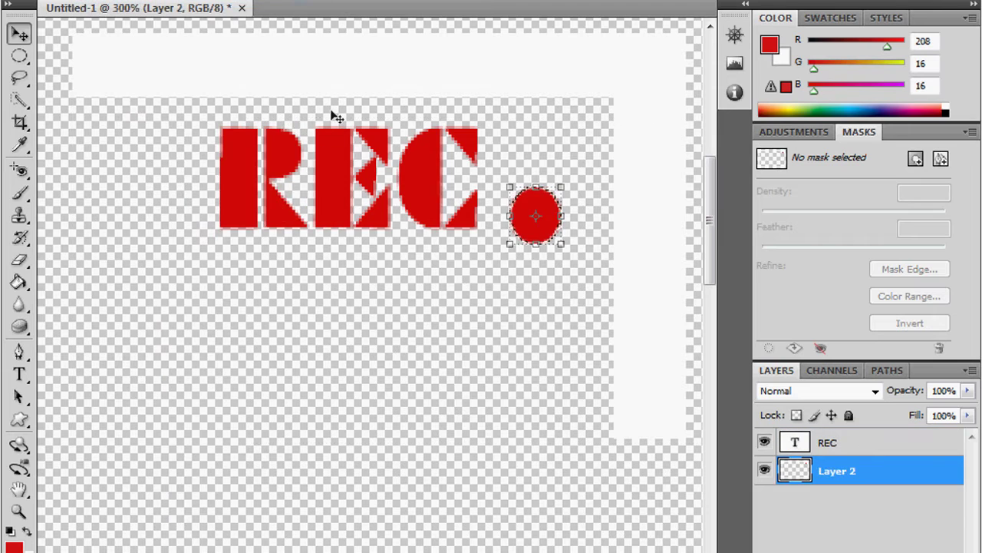
pyautogui.moveTo(549, 225); pyautogui.dragTo(554, 207)
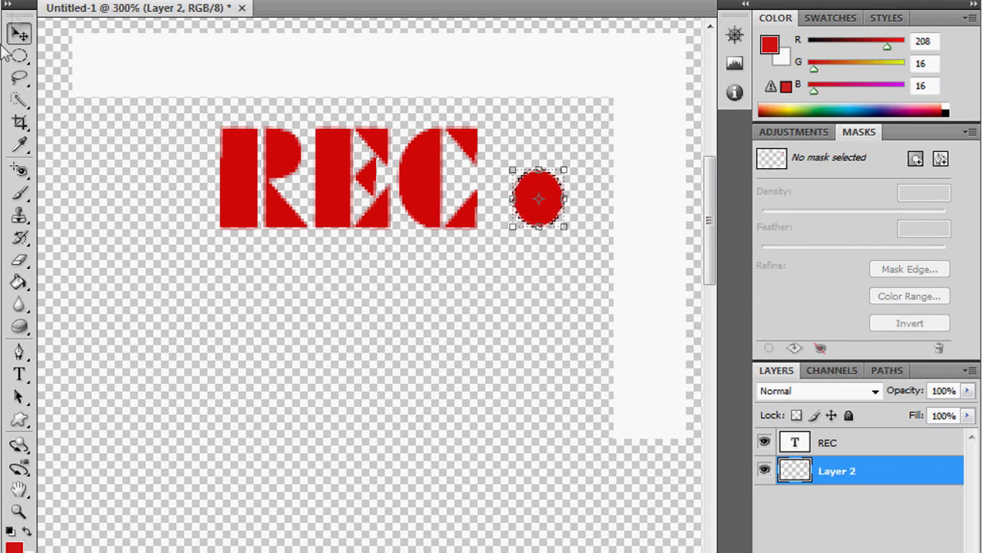
pyautogui.hotkey('ctrl', 'a')
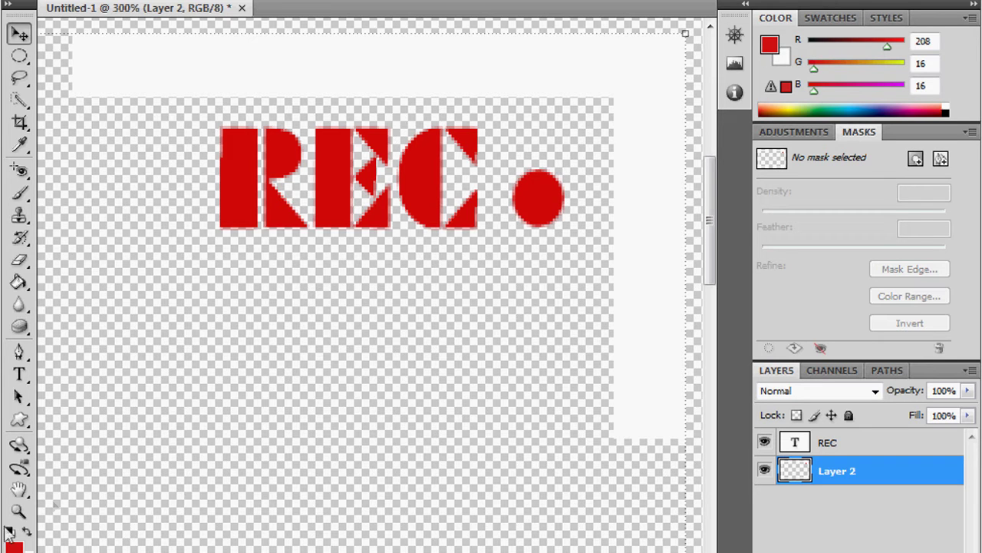
# Deselect the dot layer and zoom back out to see the whole overlay.
pyautogui.click(19, 510)
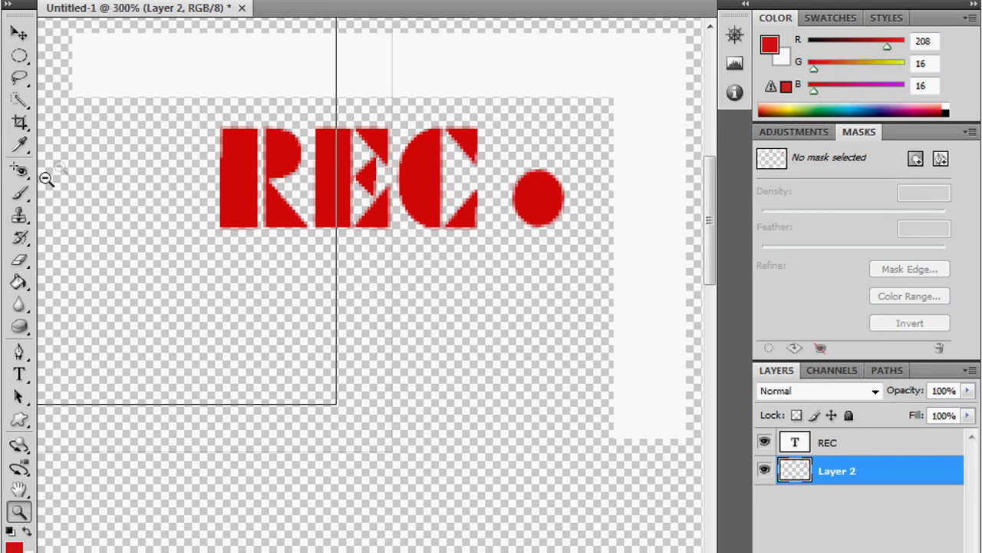
pyautogui.keyDown('alt'); pyautogui.click(291, 340); pyautogui.keyUp('alt')
pyautogui.keyDown('alt'); pyautogui.click(291, 340); pyautogui.keyUp('alt')
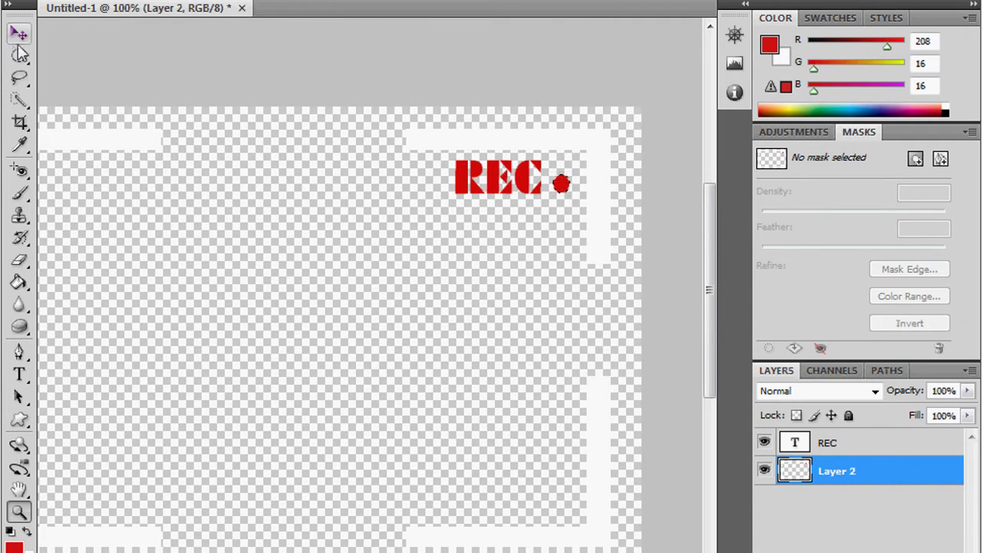
pyautogui.press('v')
pyautogui.click(607, 98)
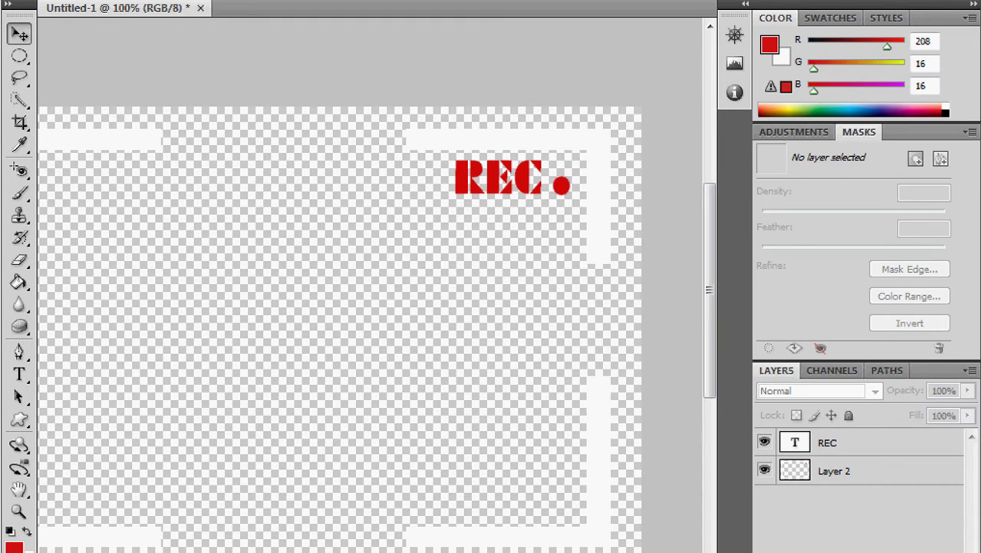
pyautogui.click(19, 511)
pyautogui.keyDown('alt'); pyautogui.click(153, 136); pyautogui.keyUp('alt')
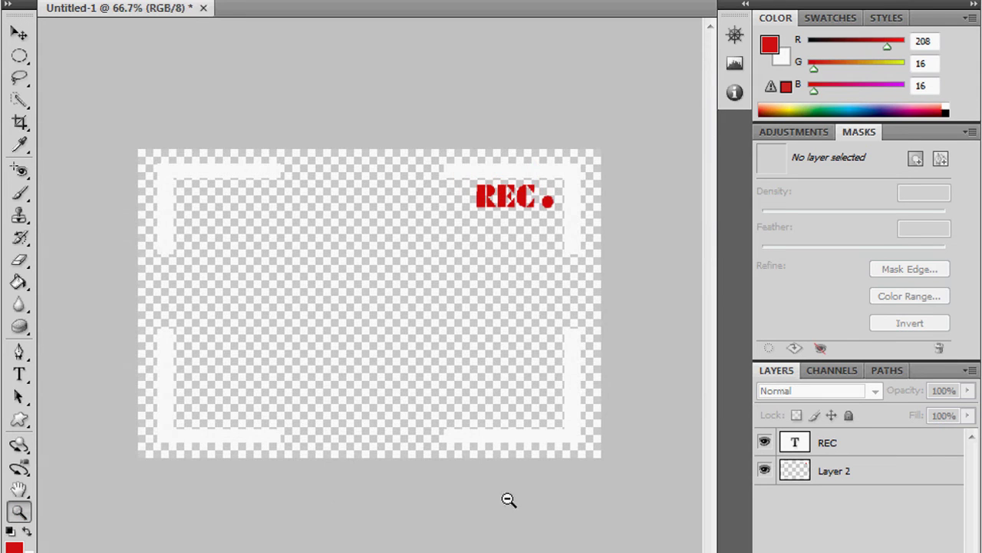
# Save the overlay with Save As as a PNG file named 'record with dot'.
pyautogui.hotkey('alt', 'f')
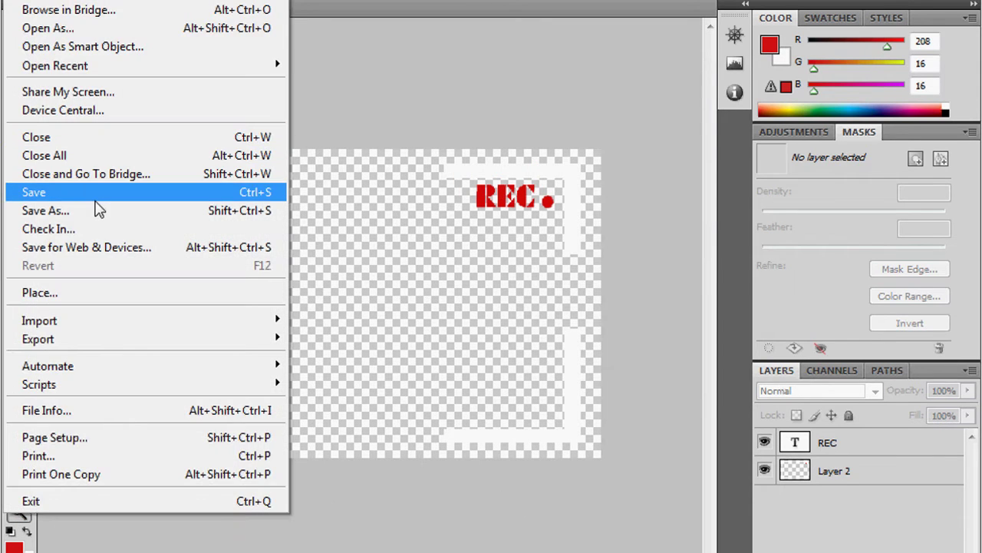
pyautogui.click(100, 213)
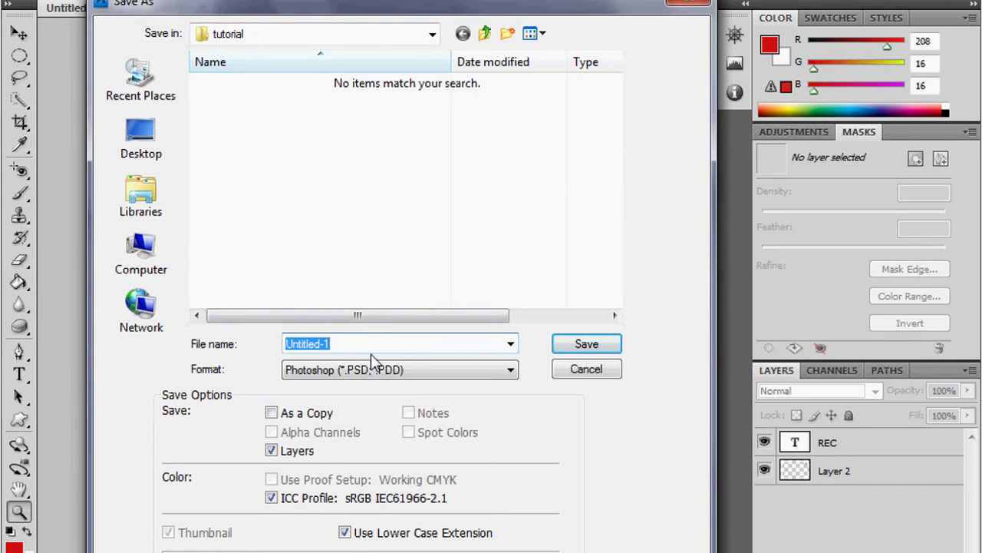
pyautogui.write('re')
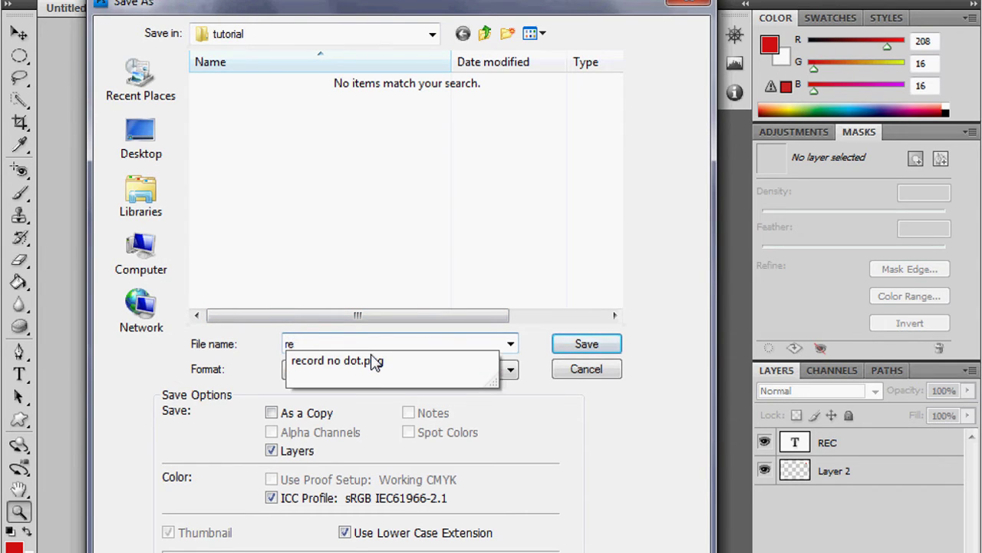
pyautogui.write('cord with dot')
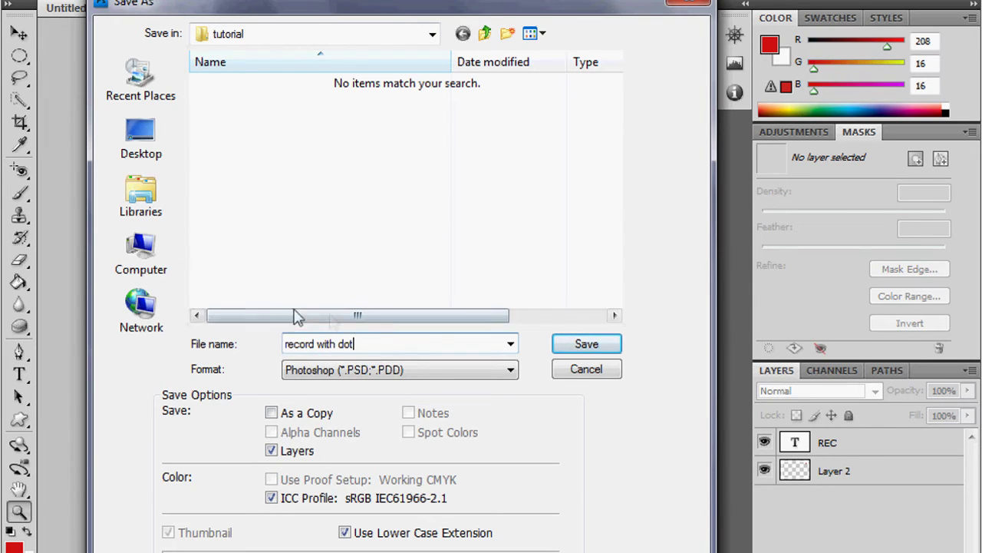
pyautogui.click(420, 370)
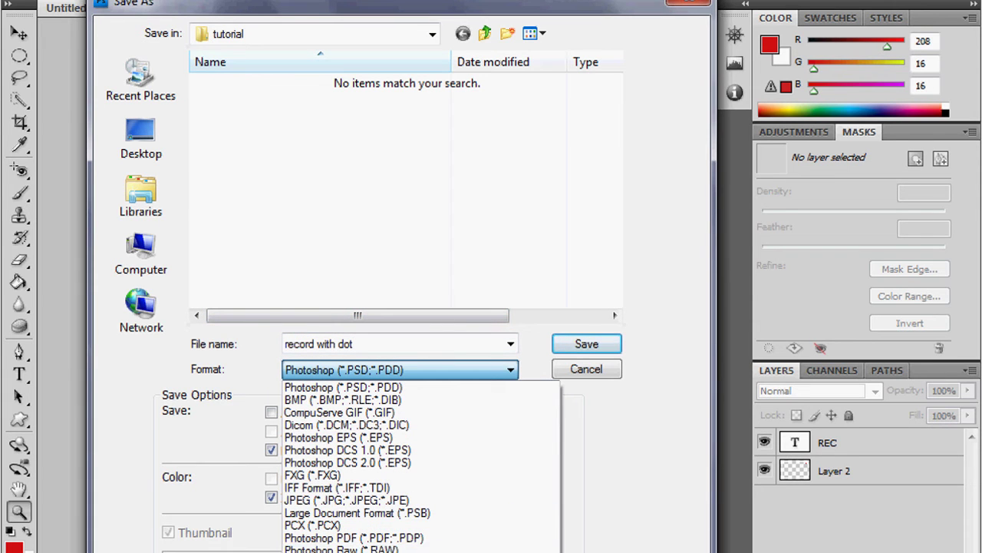
pyautogui.press('Return')
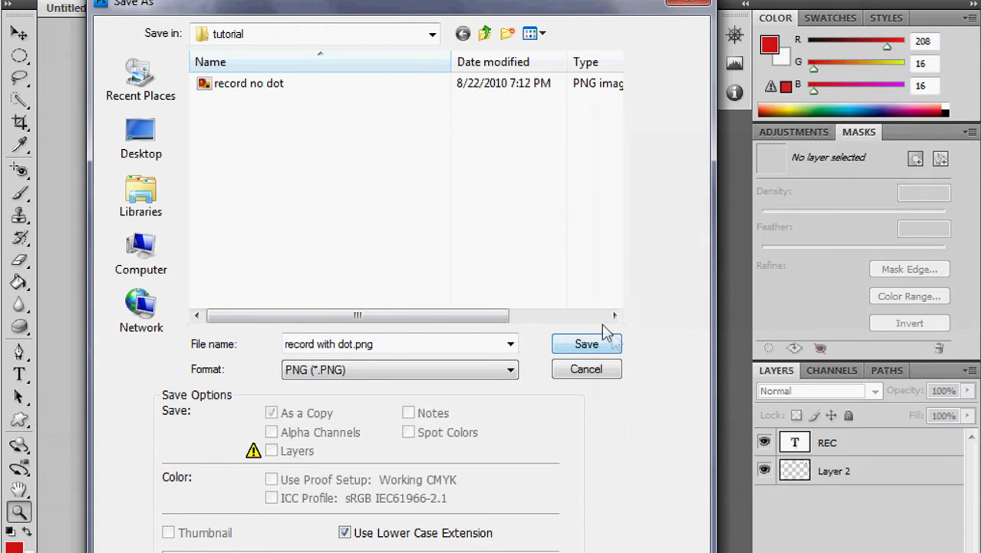
pyautogui.click(587, 343)
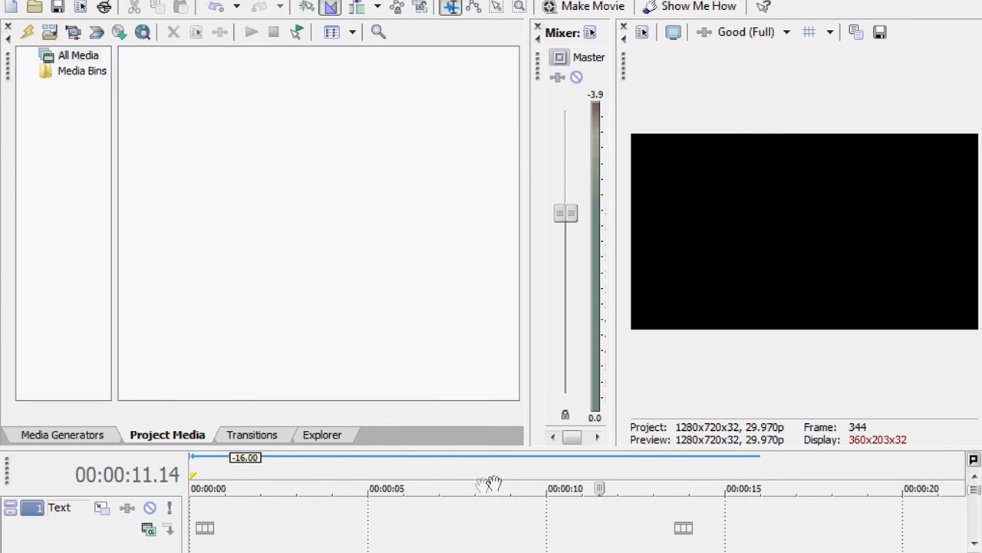
pyautogui.click(317, 528)
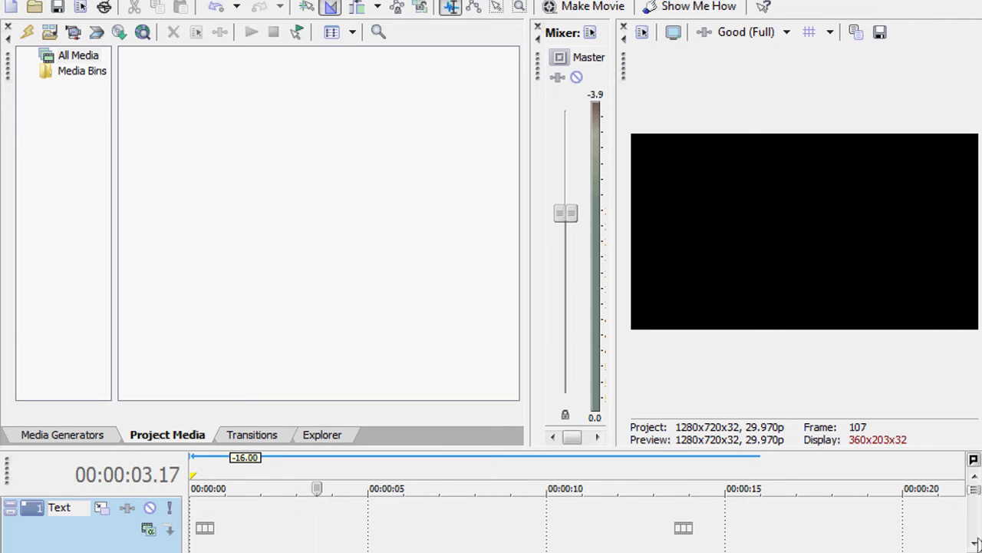
pyautogui.scroll(-1, 491, 526)
pyautogui.click(242, 537)
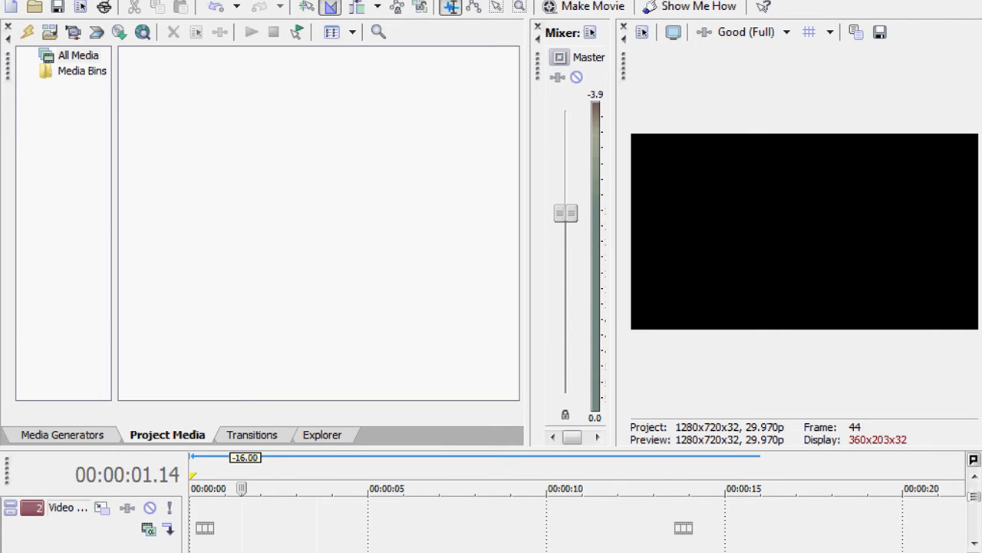
pyautogui.click(300, 529)
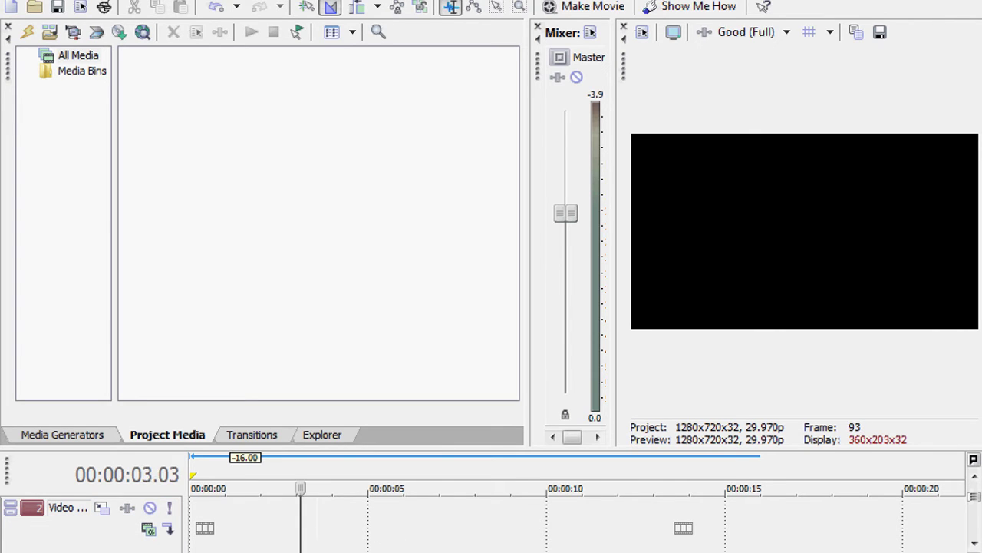
pyautogui.click(270, 526)
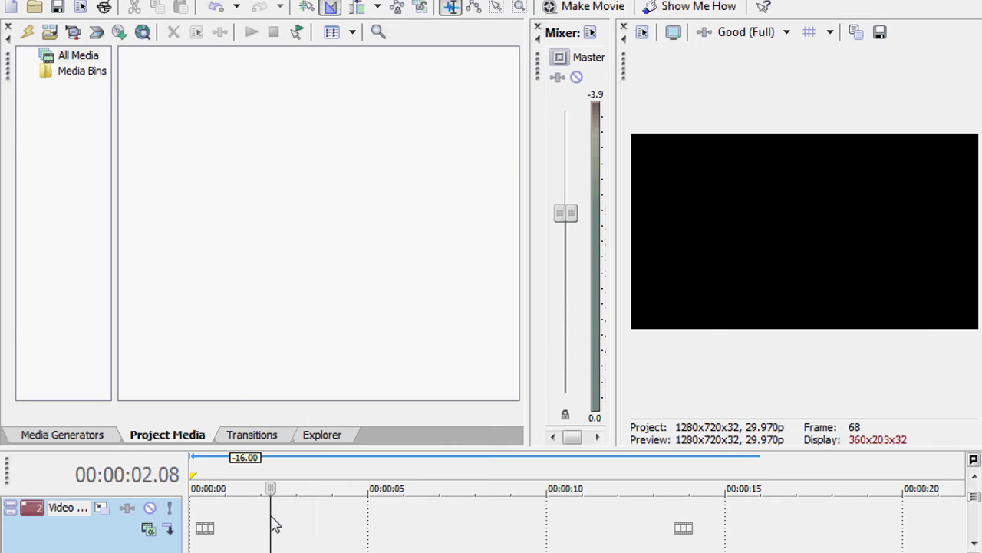
pyautogui.click(975, 478)
pyautogui.click(385, 525)
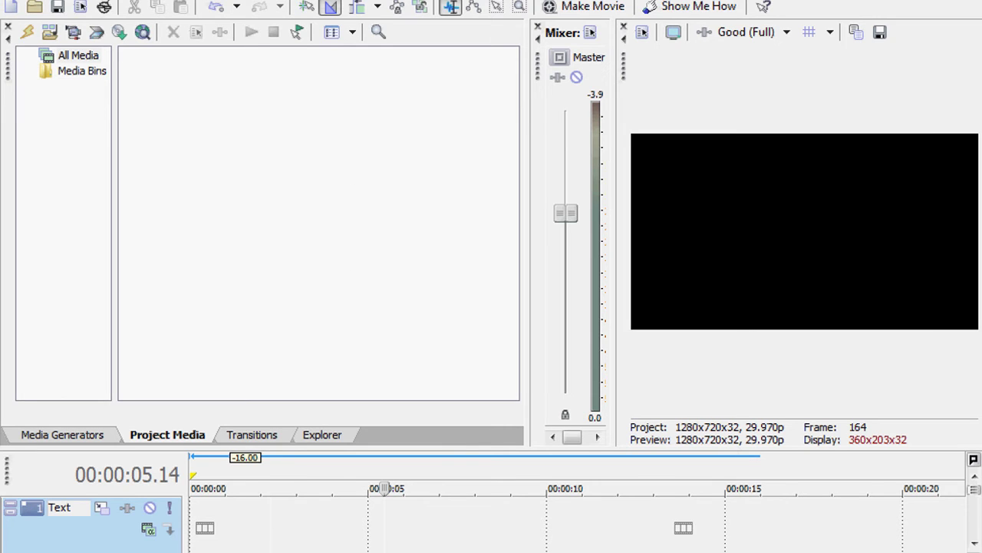
pyautogui.click(977, 541)
pyautogui.click(977, 541)
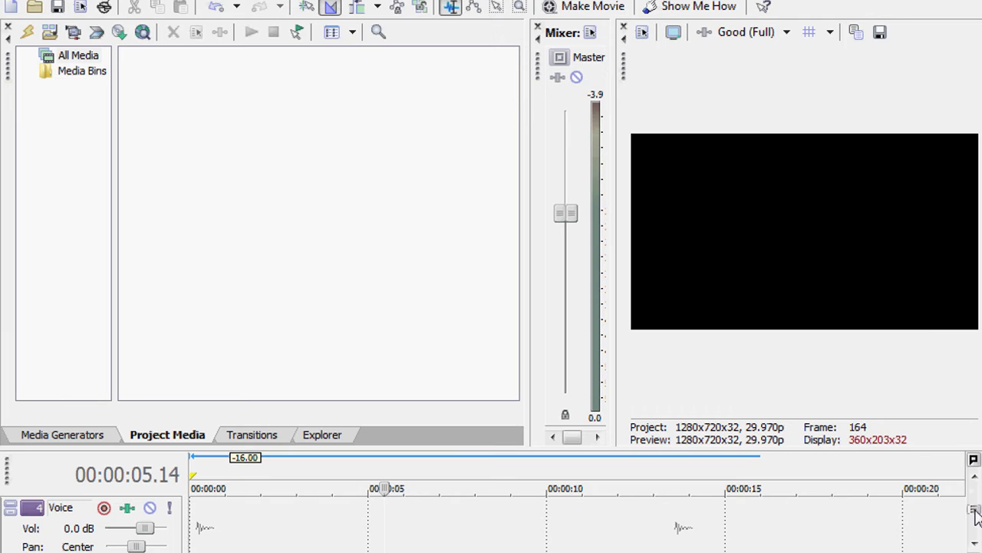
pyautogui.scroll(2, 977, 515)
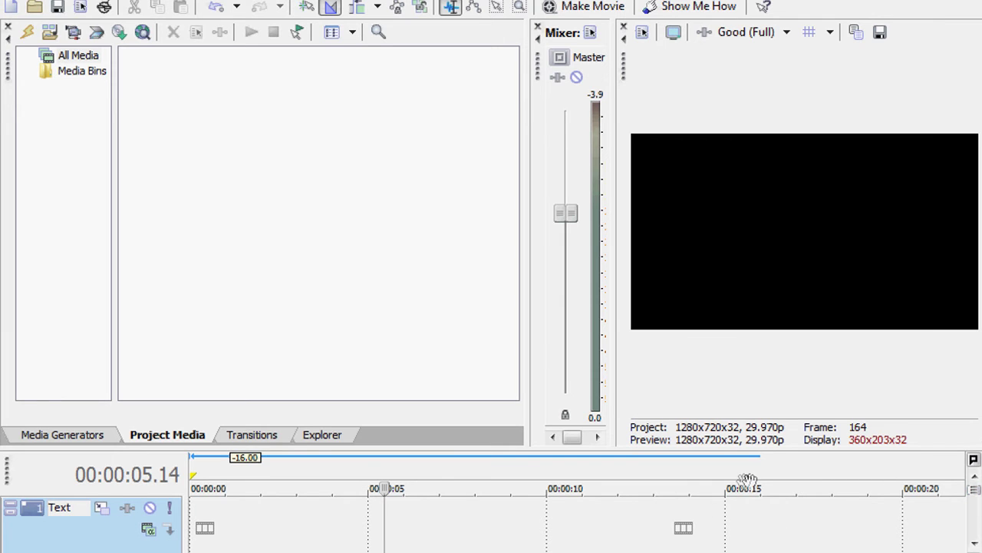
pyautogui.click(857, 537)
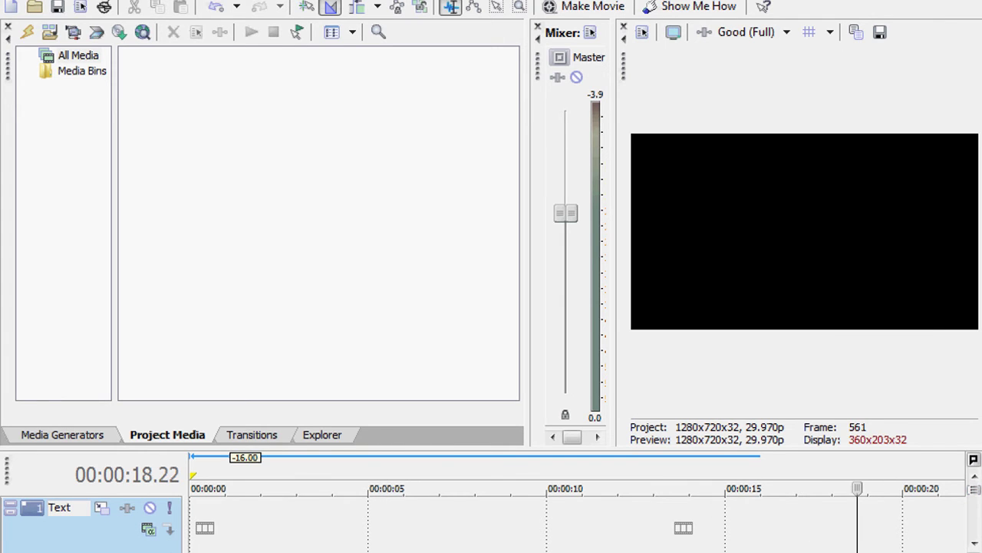
pyautogui.click(382, 488)
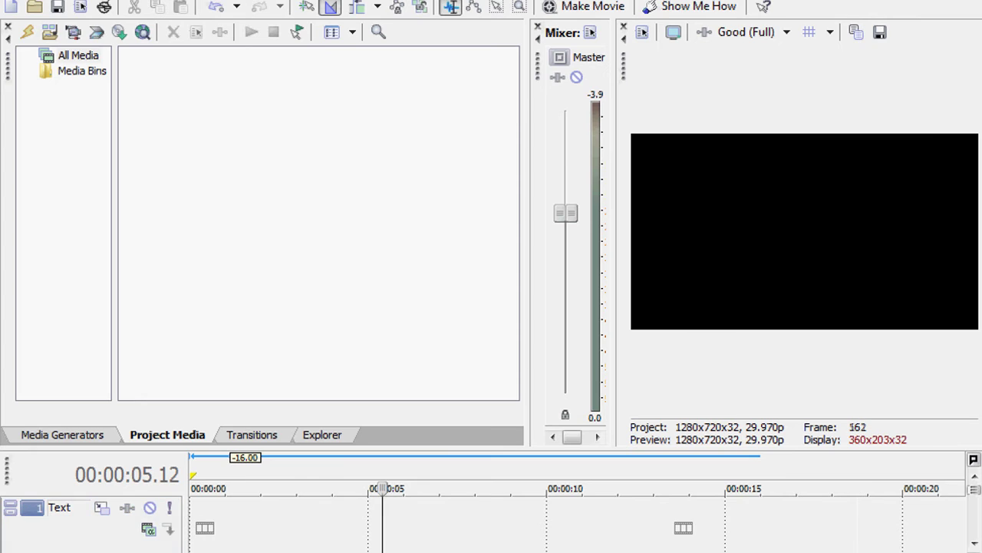
pyautogui.click(817, 487)
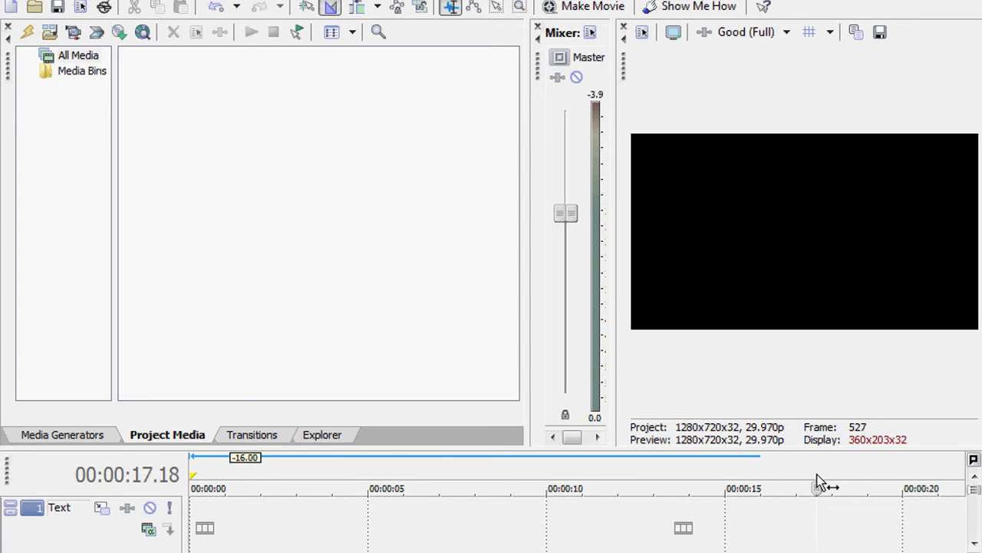
pyautogui.hotkey('ctrl', 'Home')
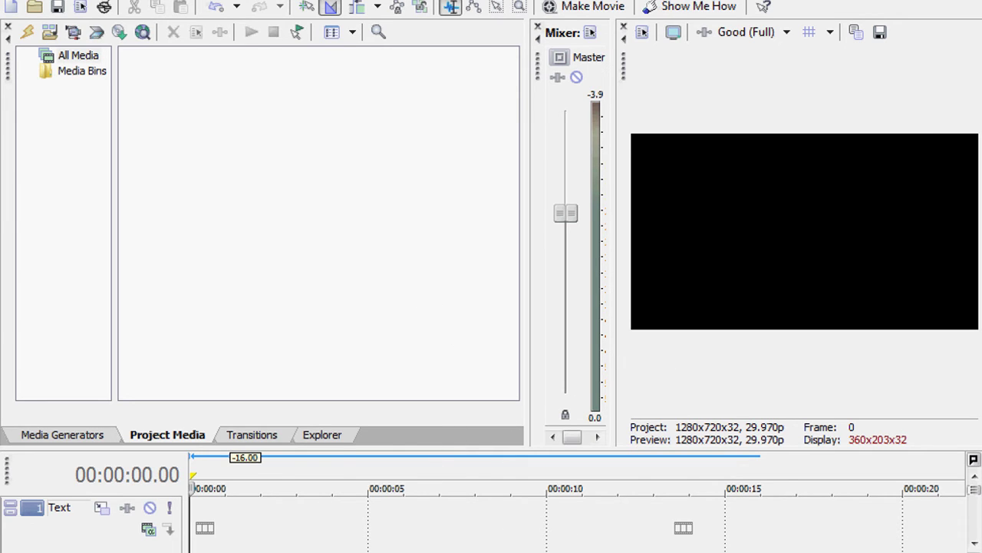
pyautogui.click(15, 0)
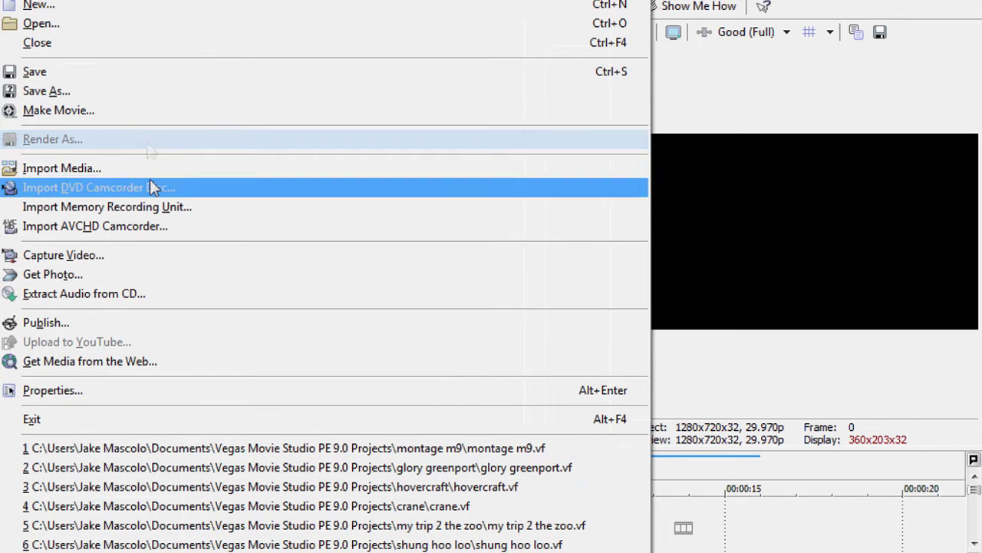
# Import the boat clip M2U00924.MPG from the Desktop's GLORY folder.
pyautogui.click(146, 169)
pyautogui.click(277, 157)
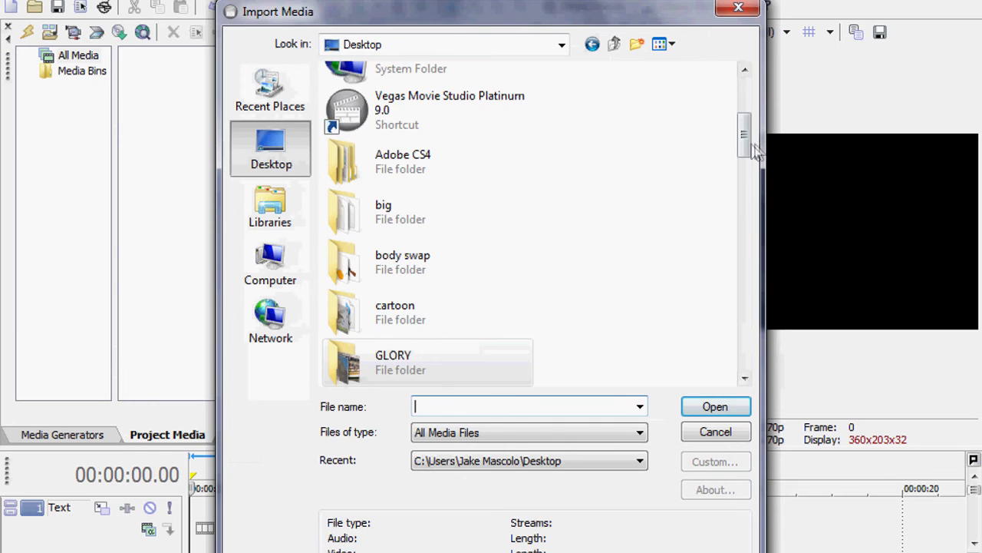
pyautogui.moveTo(748, 144); pyautogui.dragTo(781, 173)
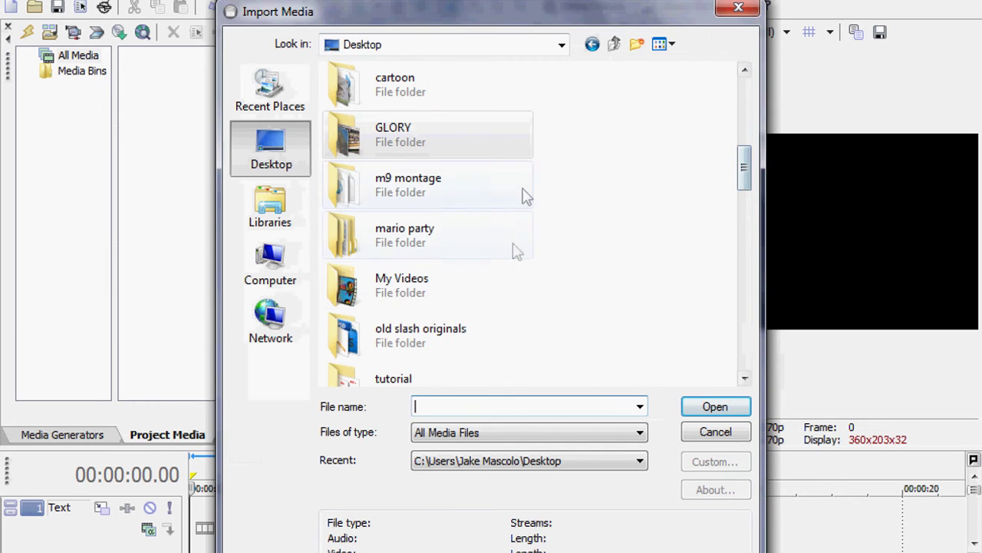
pyautogui.doubleClick(490, 131)
pyautogui.scroll(-10, 511, 315)
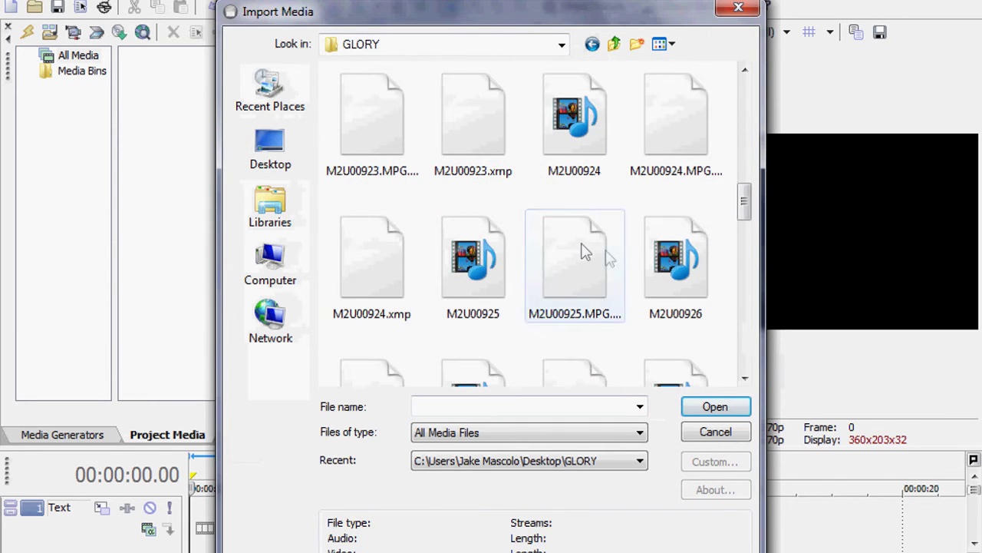
pyautogui.click(584, 253)
pyautogui.click(576, 127)
pyautogui.click(715, 407)
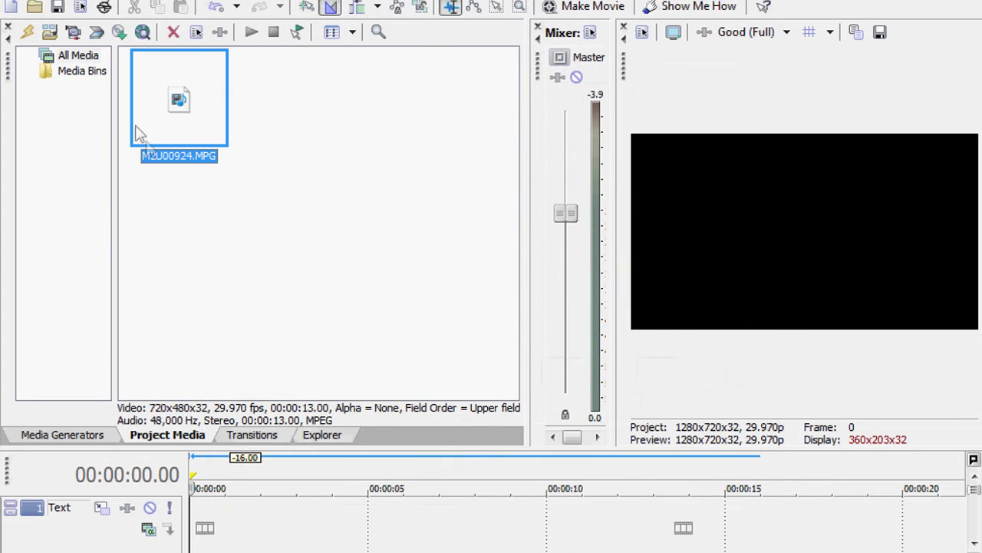
# Place the clip on the timeline and apply the 16:9 Widescreen Pan/Crop preset.
pyautogui.moveTo(179, 104); pyautogui.dragTo(245, 509)
pyautogui.click(683, 527)
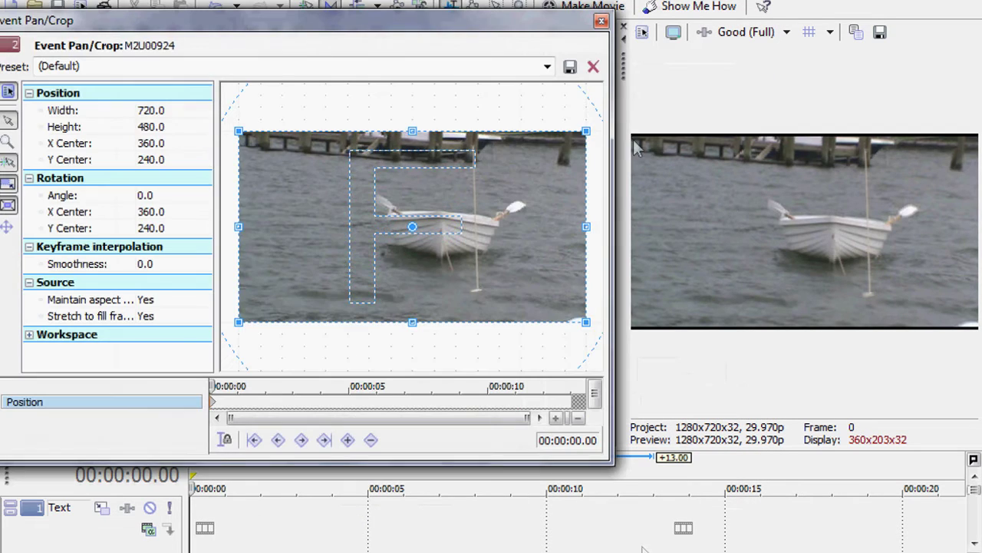
pyautogui.click(547, 66)
pyautogui.click(484, 120)
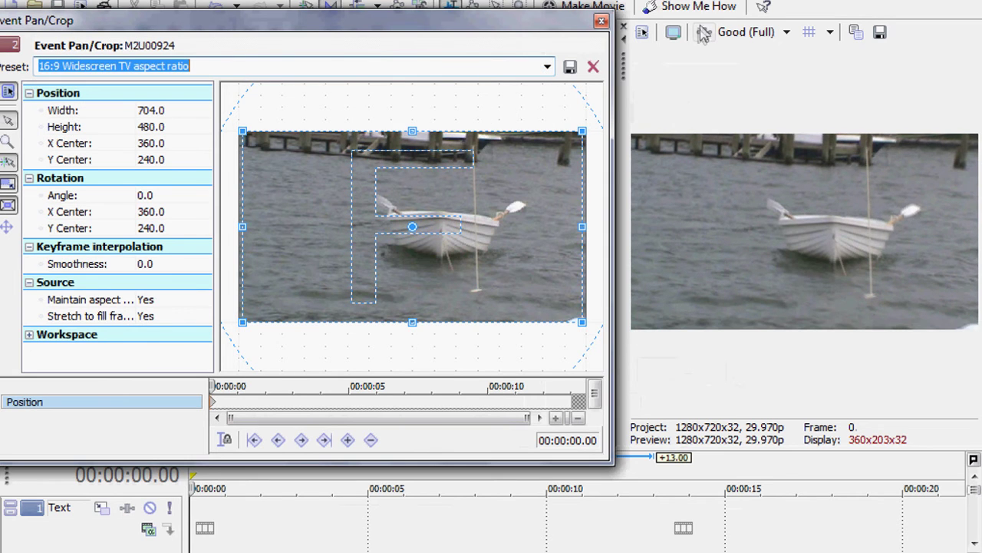
pyautogui.click(601, 21)
pyautogui.hotkey('alt', 'f')
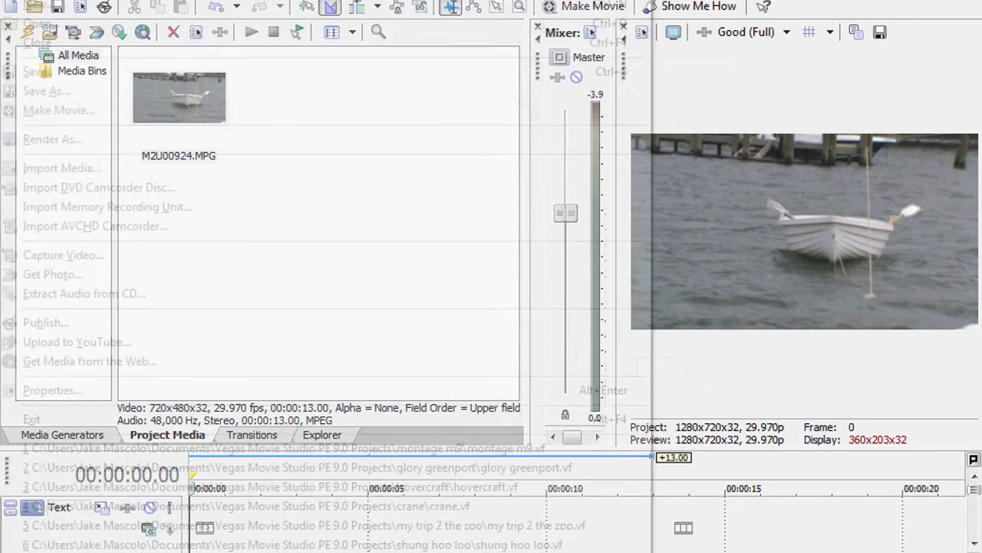
# Navigate the Import Media dialog to the tutorial folder on the Desktop.
pyautogui.click(99, 168)
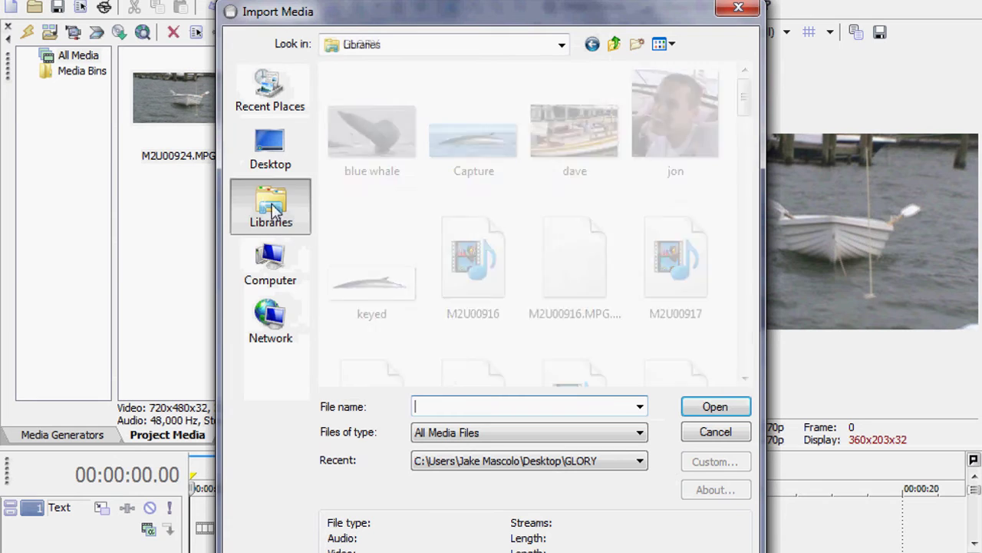
pyautogui.click(273, 156)
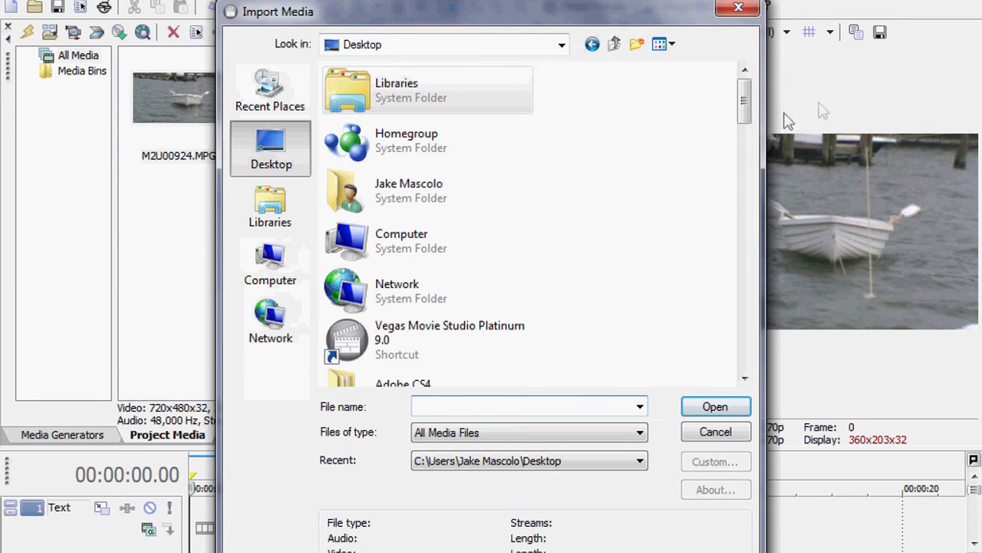
pyautogui.scroll(-3, 744, 108)
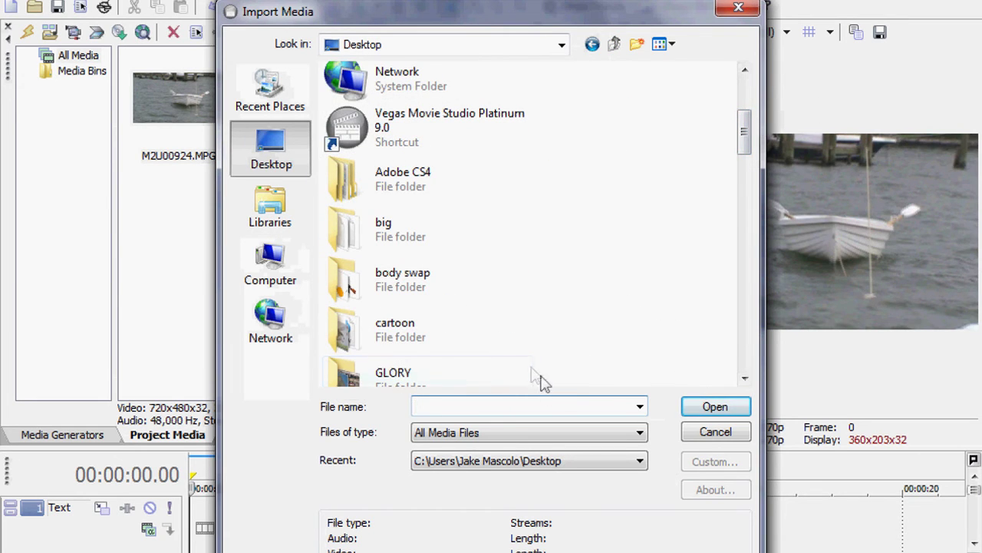
pyautogui.click(551, 410)
pyautogui.click(557, 403)
pyautogui.write('t')
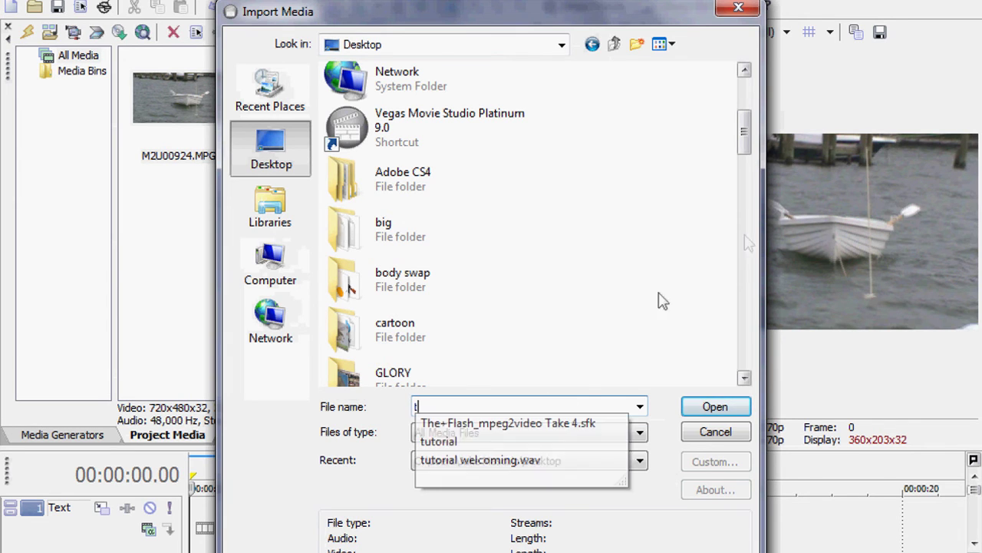
pyautogui.click(548, 449)
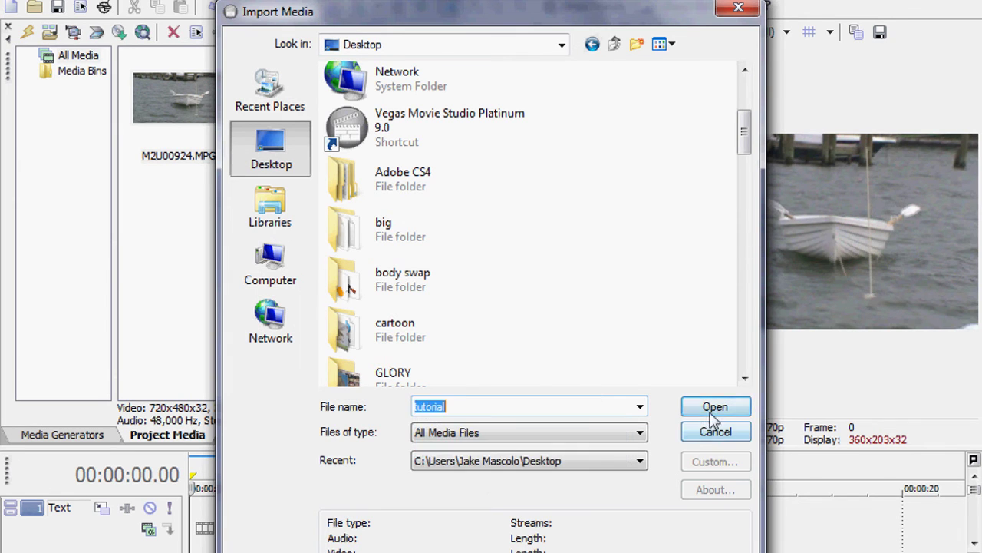
pyautogui.click(714, 406)
# Import the record no dot and record with dot PNGs, placing record no dot at the track start.
pyautogui.click(401, 147)
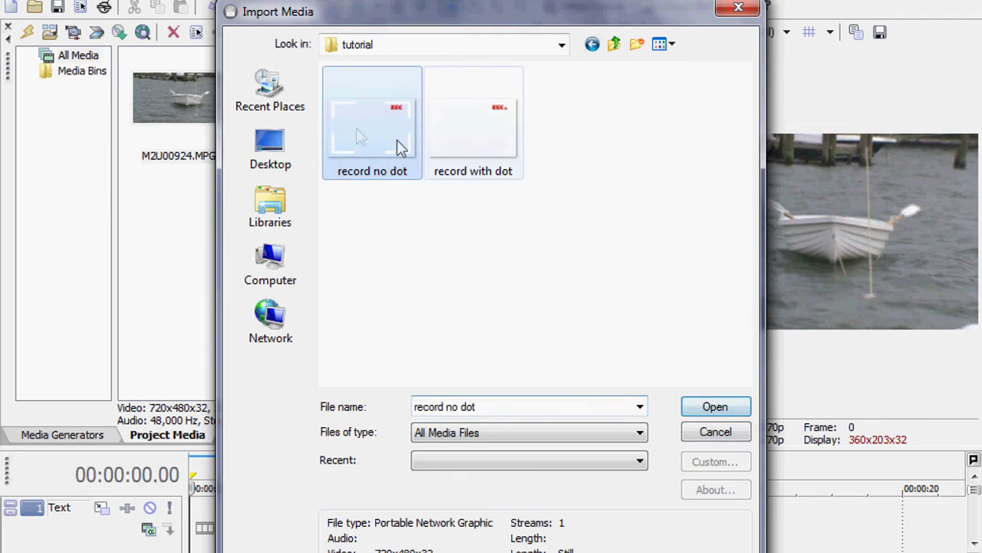
pyautogui.keyDown('ctrl'); pyautogui.click(499, 136); pyautogui.keyUp('ctrl')
pyautogui.click(715, 406)
pyautogui.click(357, 204)
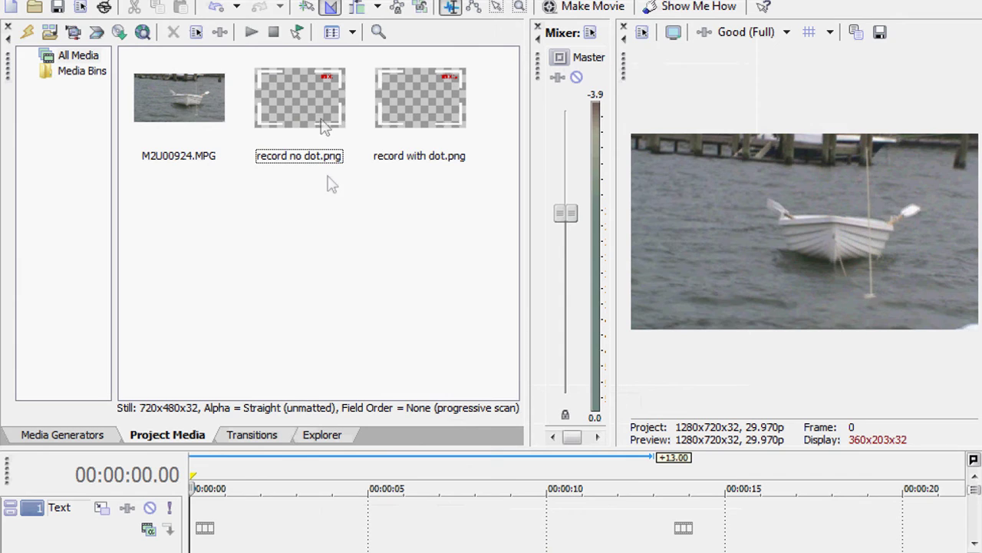
pyautogui.moveTo(307, 150); pyautogui.dragTo(231, 526)
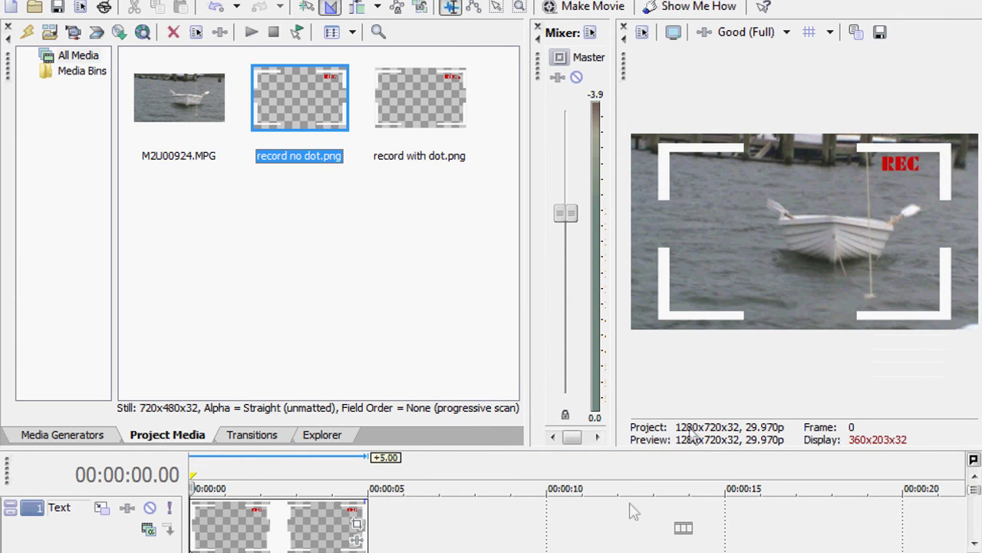
# Preview the record no dot overlay, then trim it from 5 seconds to about 1.5 seconds.
pyautogui.click(191, 548)
pyautogui.press('space')
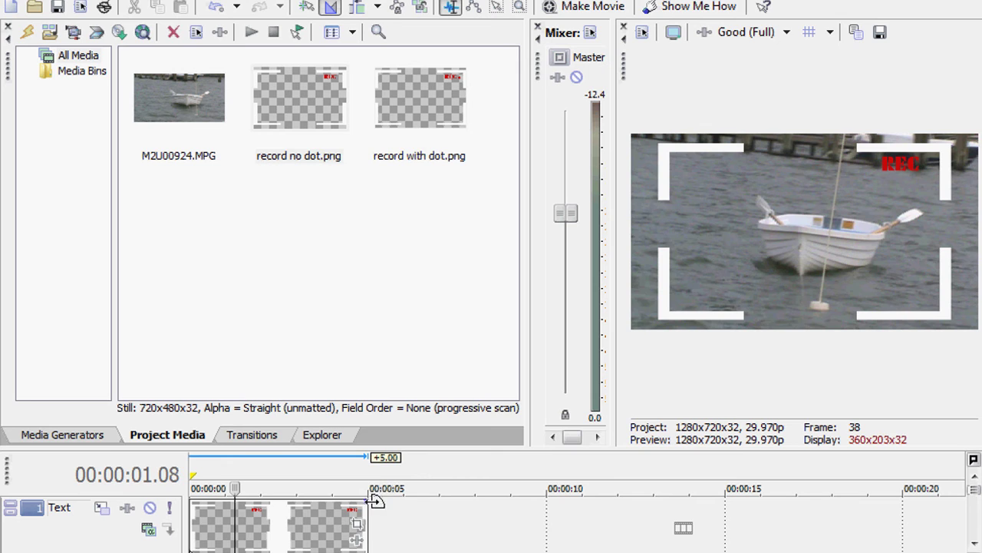
pyautogui.moveTo(367, 525); pyautogui.dragTo(243, 540)
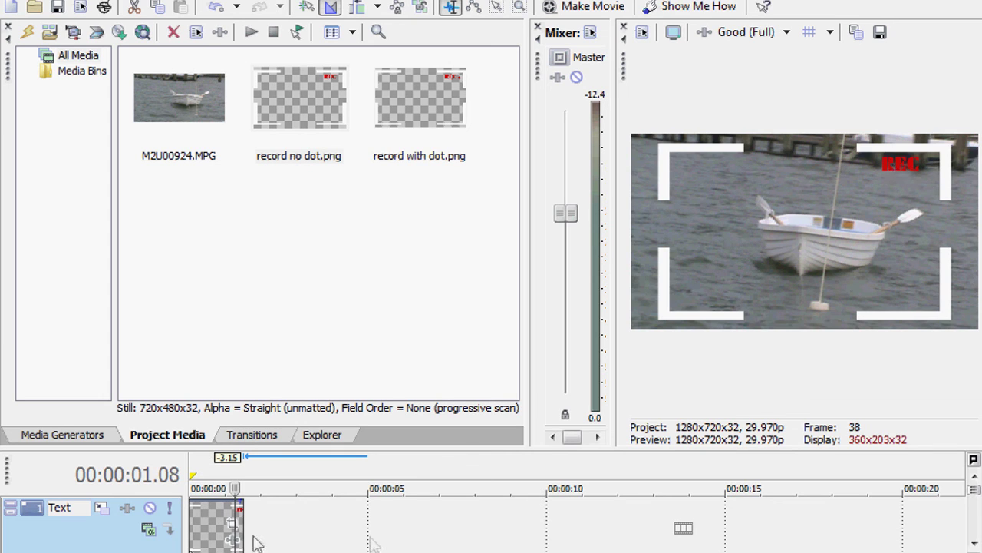
# Place record with dot after the first overlay, trim it to about one second, and play back.
pyautogui.moveTo(243, 530); pyautogui.dragTo(229, 530)
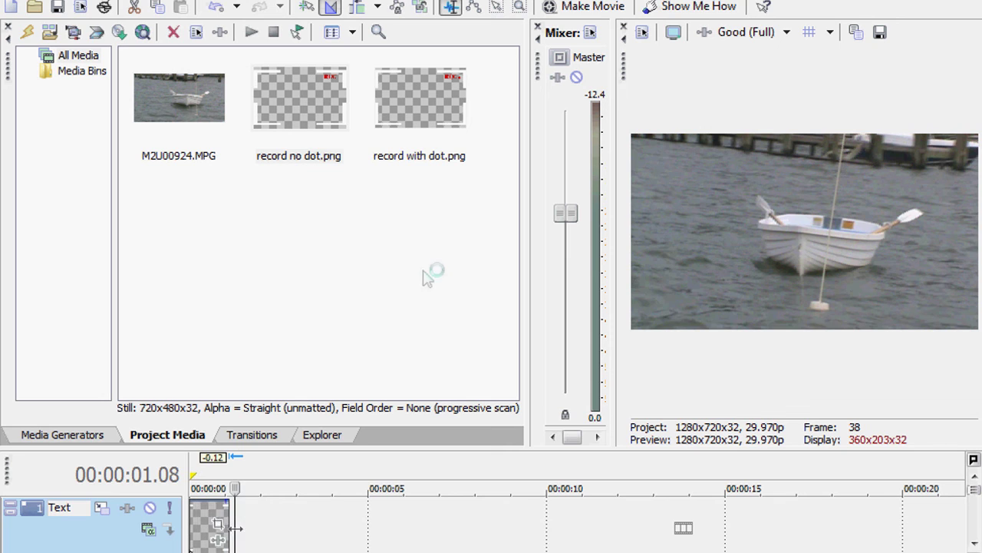
pyautogui.click(198, 472)
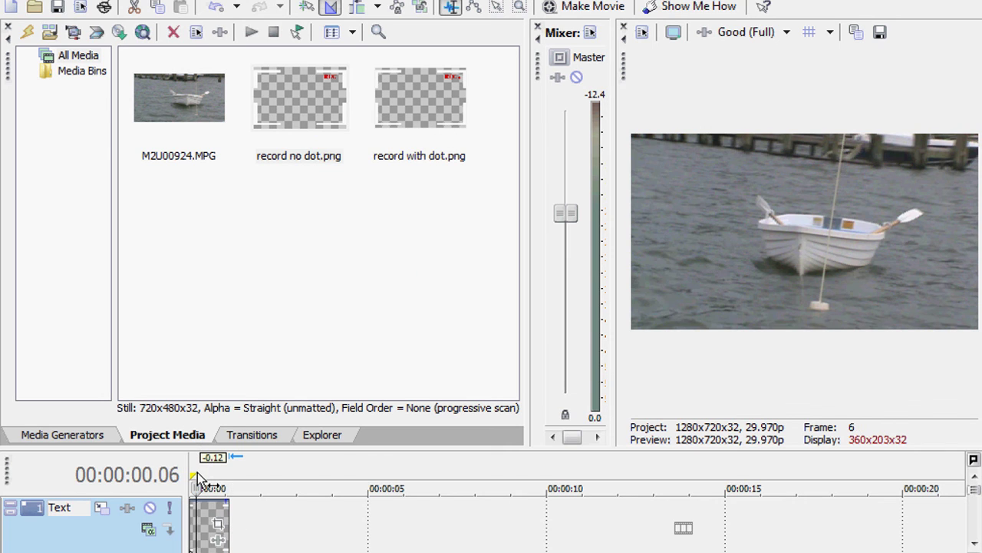
pyautogui.moveTo(432, 103); pyautogui.dragTo(217, 541)
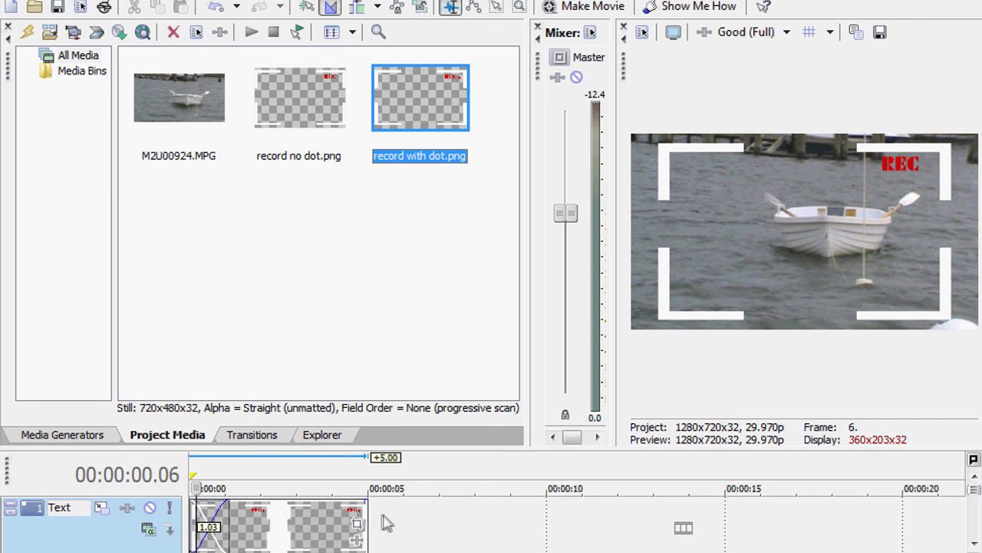
pyautogui.moveTo(367, 516); pyautogui.dragTo(255, 522)
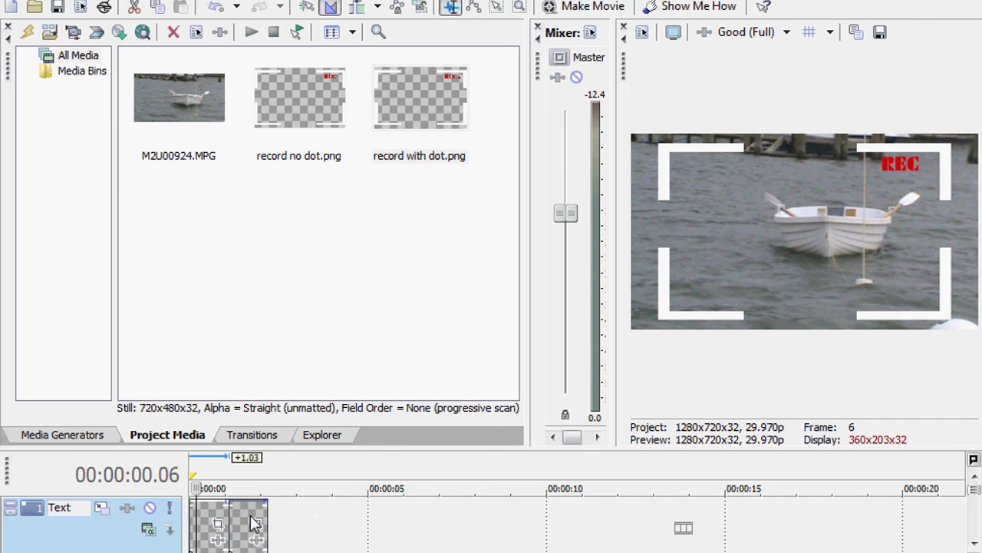
pyautogui.press('space')
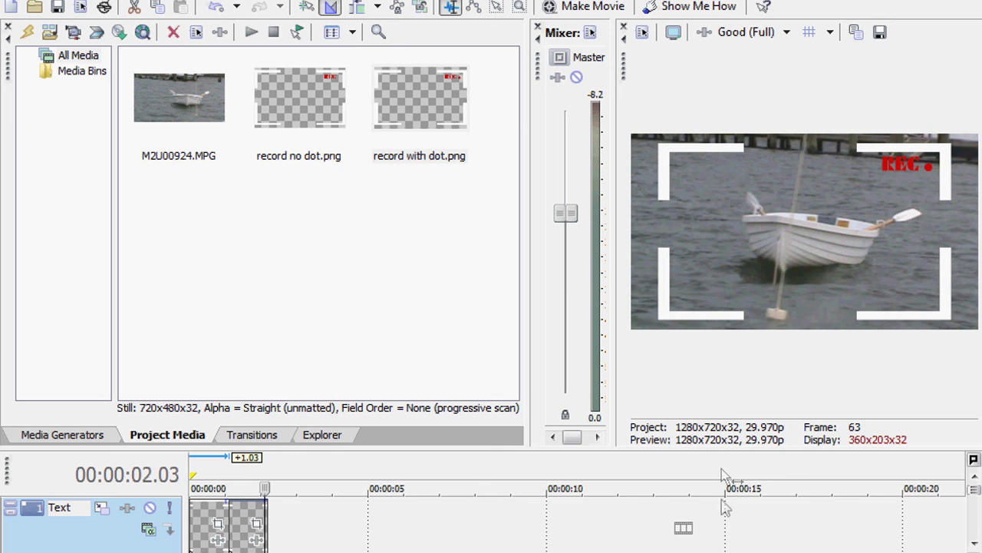
# Zoom in, shorten the first overlay by 0.14 s, and butt the dot clip against it at 0.15 s.
pyautogui.click(198, 476)
pyautogui.scroll(3, 246, 530)
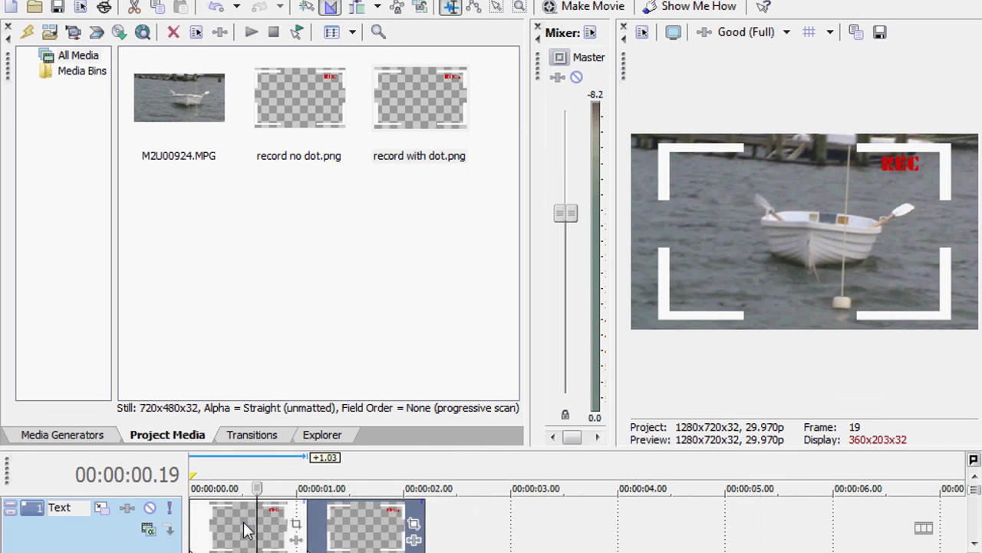
pyautogui.scroll(2, 245, 530)
pyautogui.moveTo(598, 521); pyautogui.dragTo(641, 521)
pyautogui.doubleClick(432, 520)
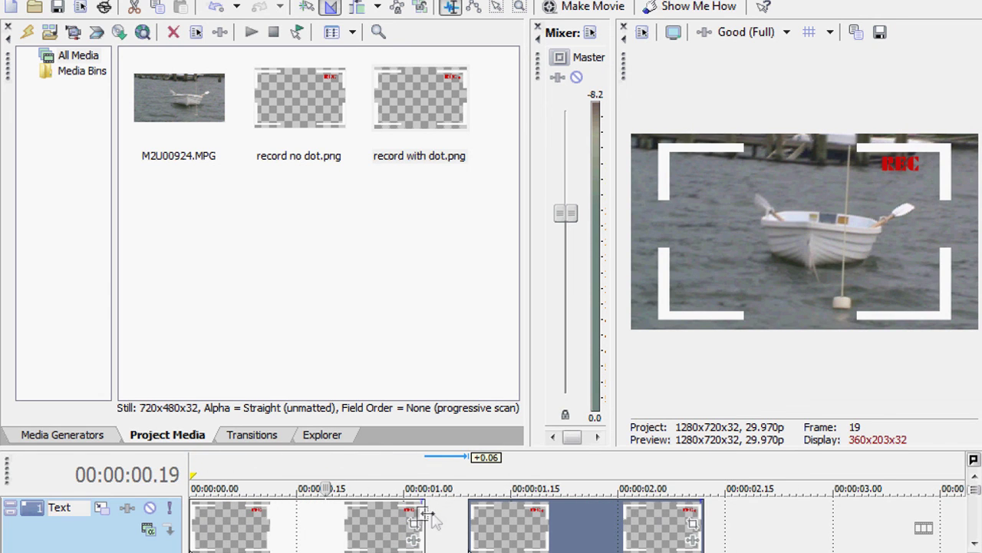
pyautogui.moveTo(431, 520); pyautogui.dragTo(326, 522)
pyautogui.click(562, 534)
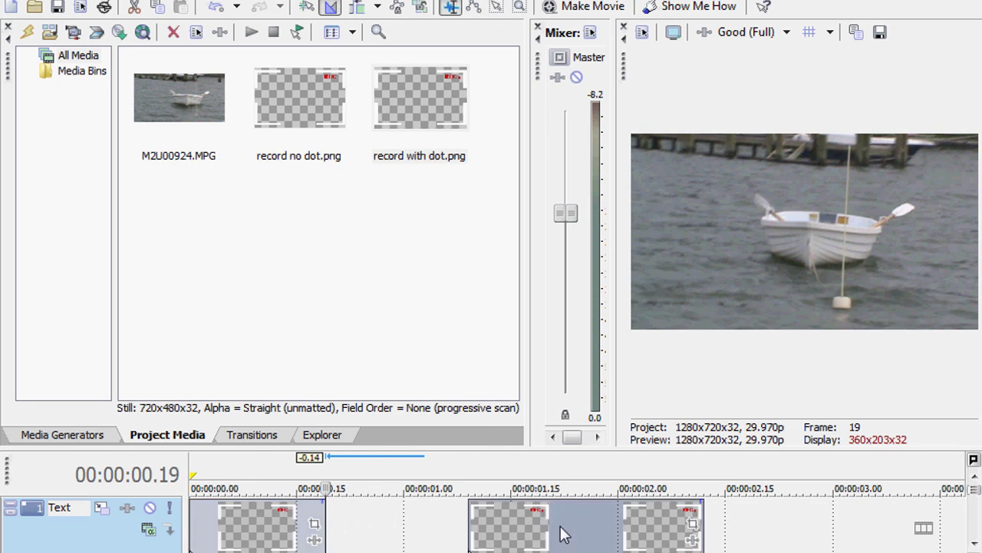
pyautogui.moveTo(563, 533); pyautogui.dragTo(409, 524)
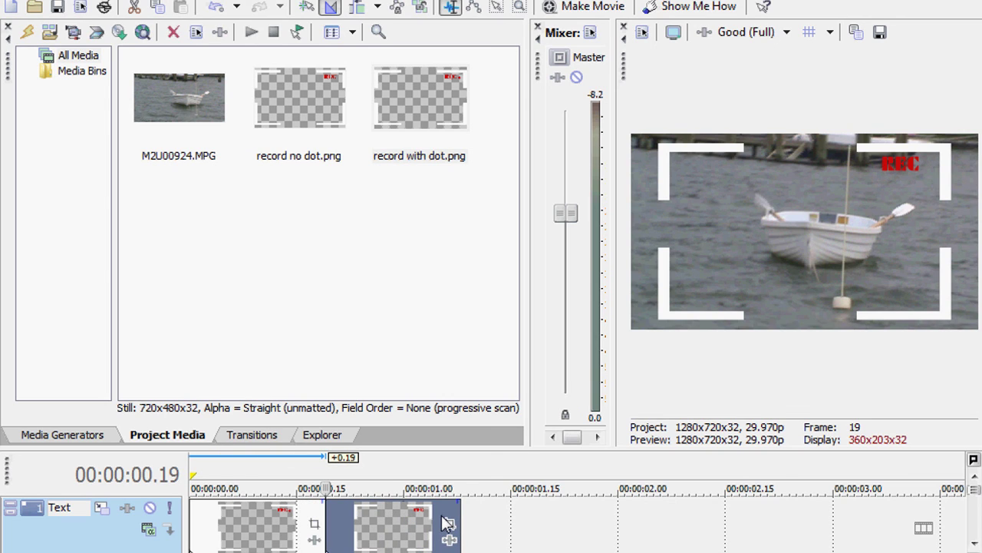